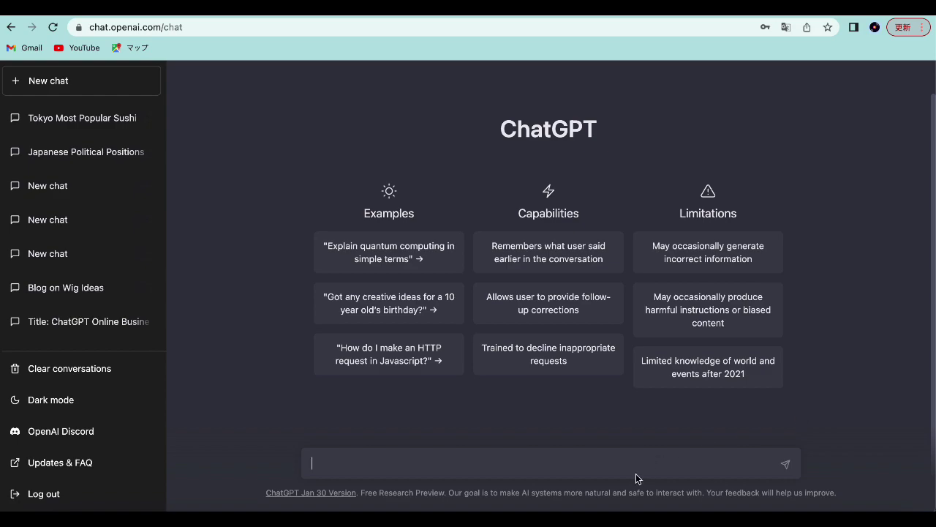
Send the prompt "ウェブマーケティングに関するブログ記事のタイトルを10こあげて" to get ten web marketing blog title ideas
click(488, 467)
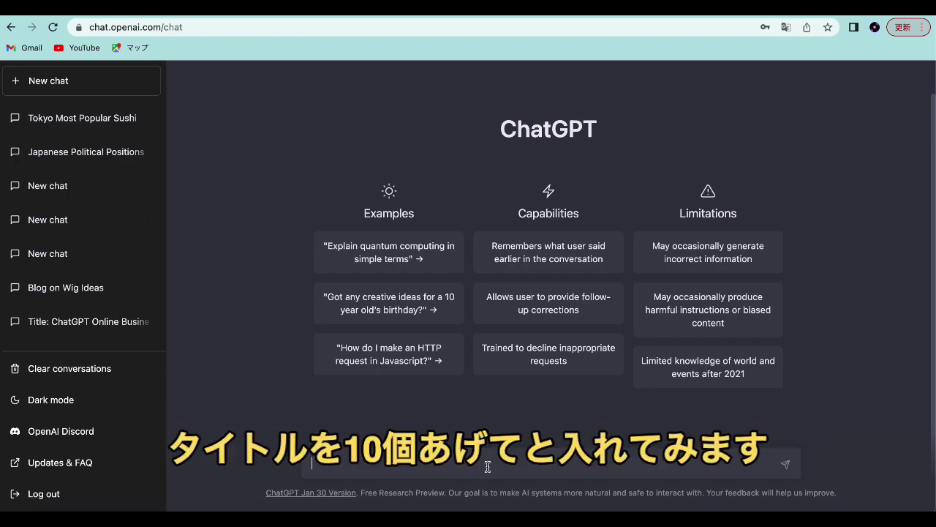
text(ウェ)
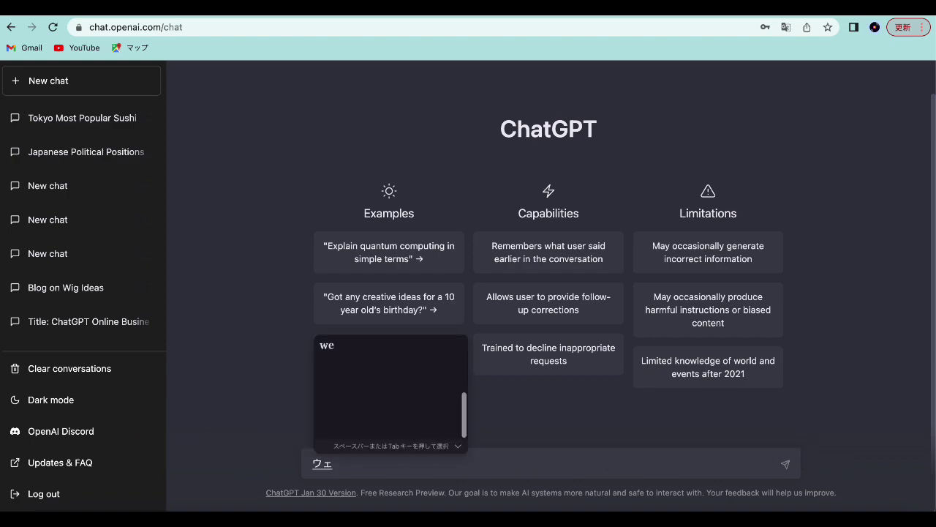
text(ブマー)
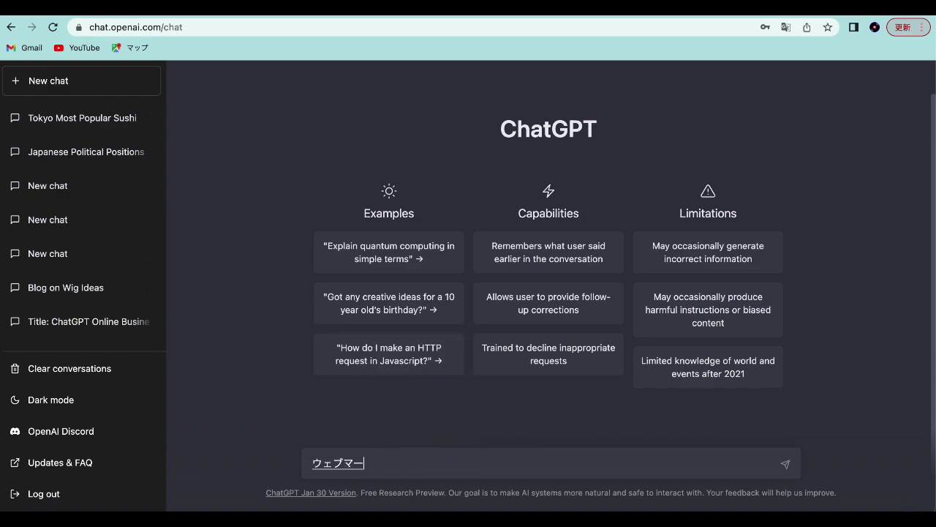
text(ケティング)
key(Return)
text(にkansuru)
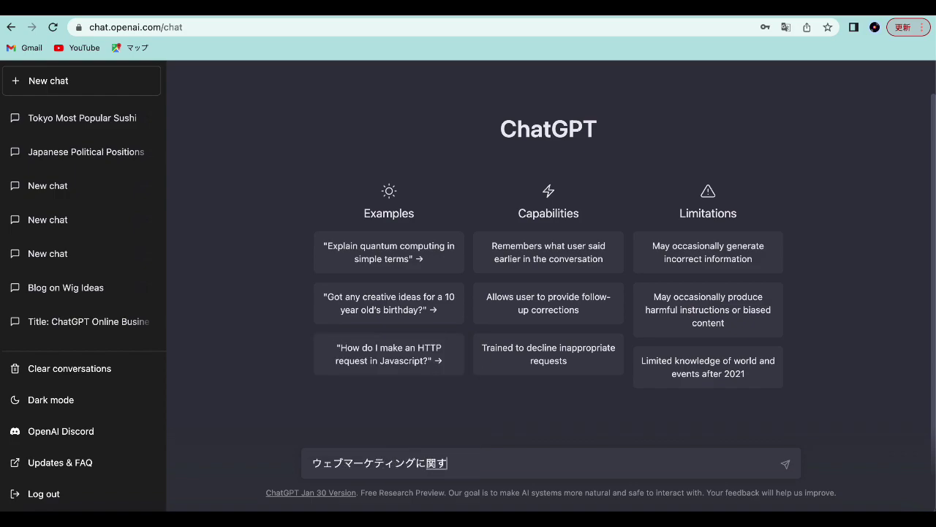
key(Return)
text(burogukijino)
key(Return)
text(taitoruwo10)
key(space)
key(space)
key(Return)
text(koage)
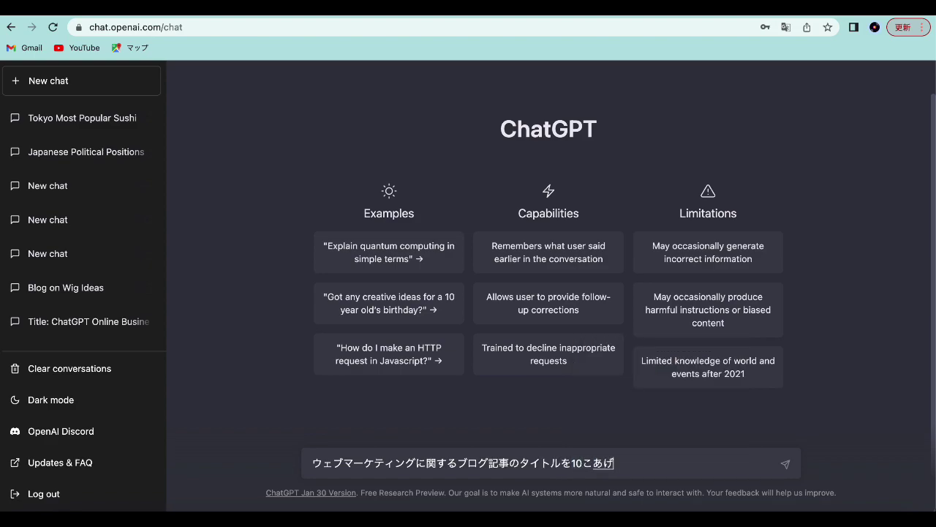
key(Return)
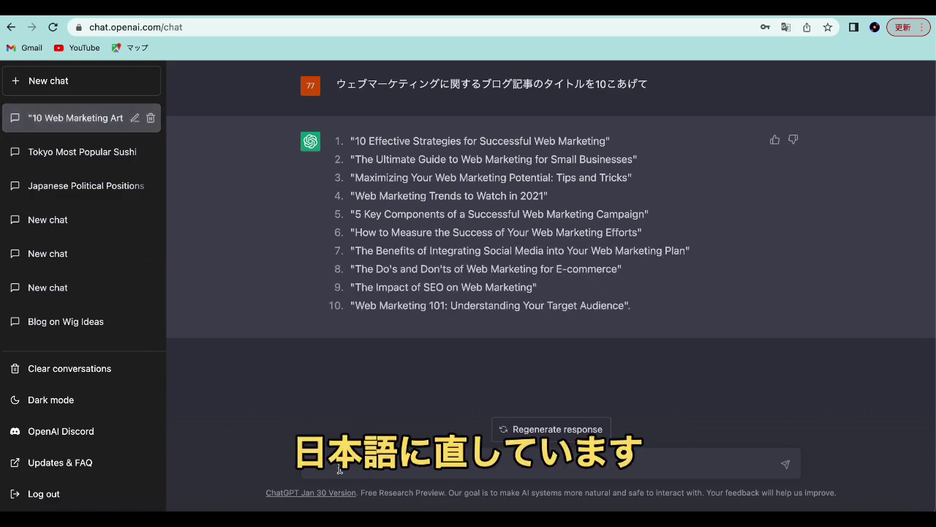
Ask for the list of titles in Japanese with the prompt "日本語に直して"
text(nihongon)
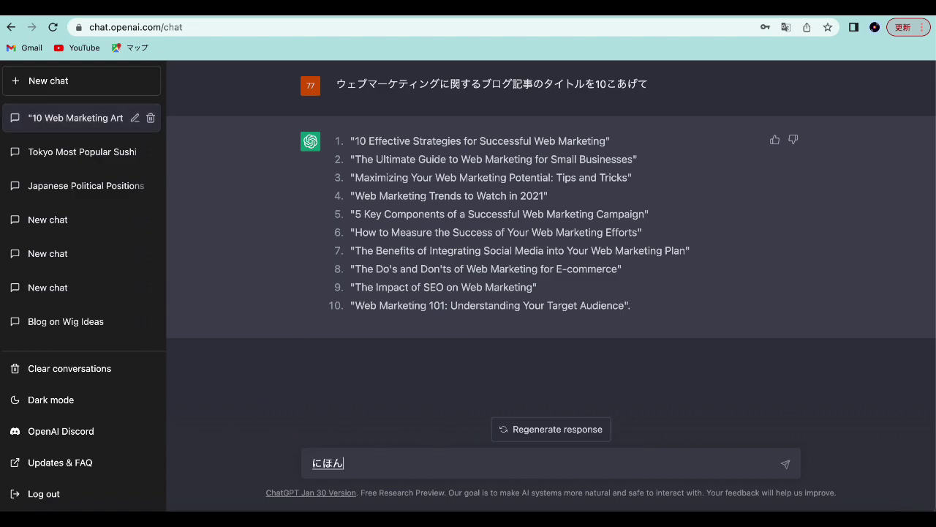
text(inaoshite)
key(Return)
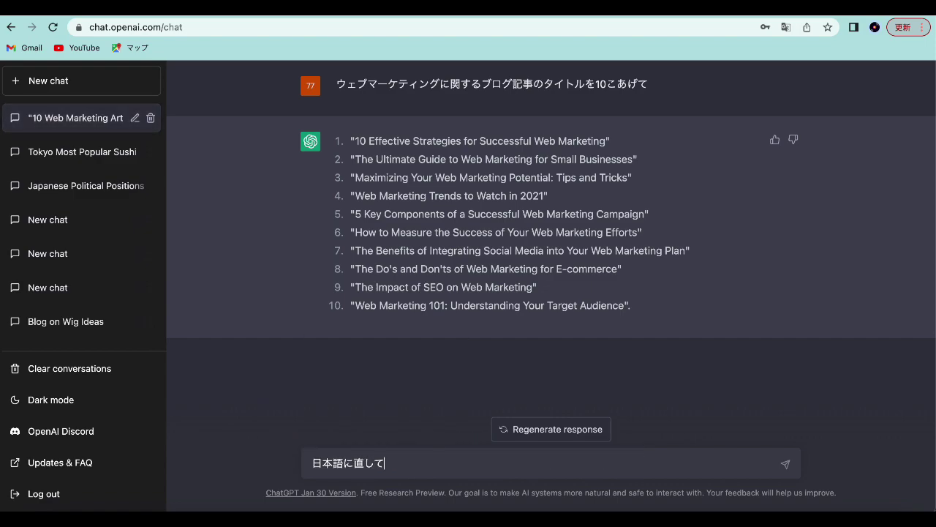
key(Return)
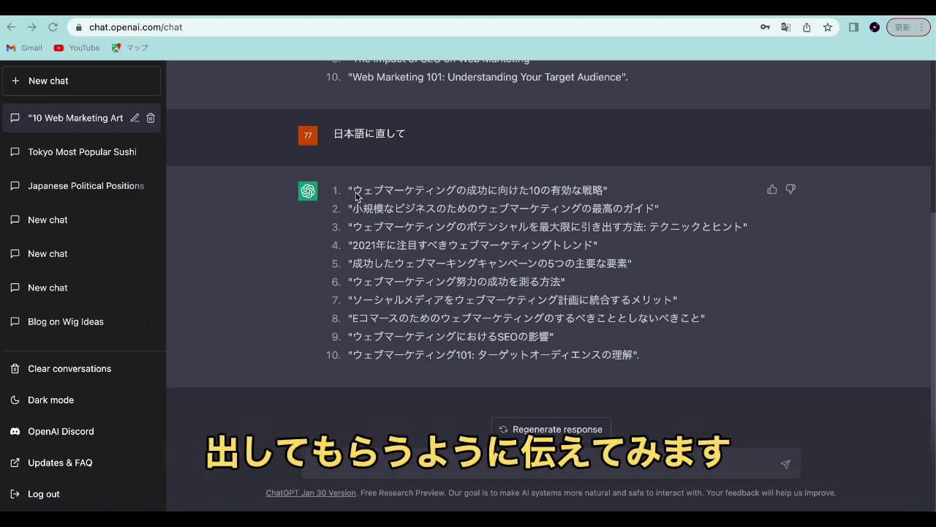
Reuse the first Japanese title in the prompt "ウェブマーケティングの成功に向けた10の有効な戦略" に関してさらに５つのアイディアを出して" and send it
drag(353, 192, 606, 189)
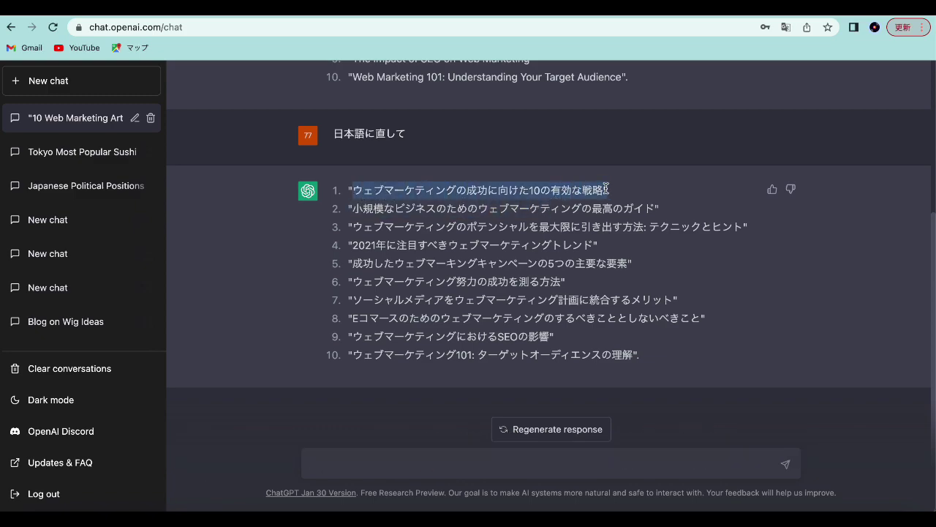
click(420, 458)
text(ウェブマーケティングの成功に向けた10の有効な戦略")
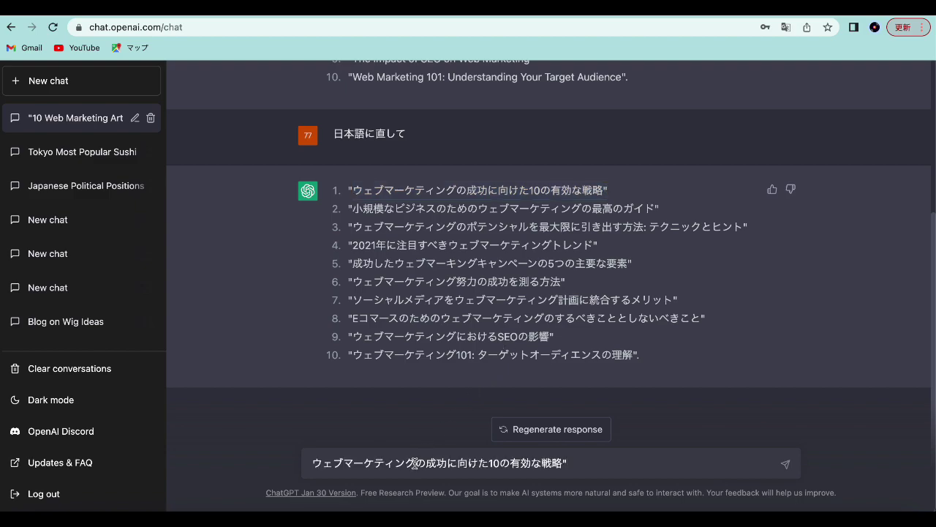
text(に関し気)
key(BackSpace)
key(BackSpace)
key(Return)
text(さらに)
key(Return)
text(５つのあいでぃあ)
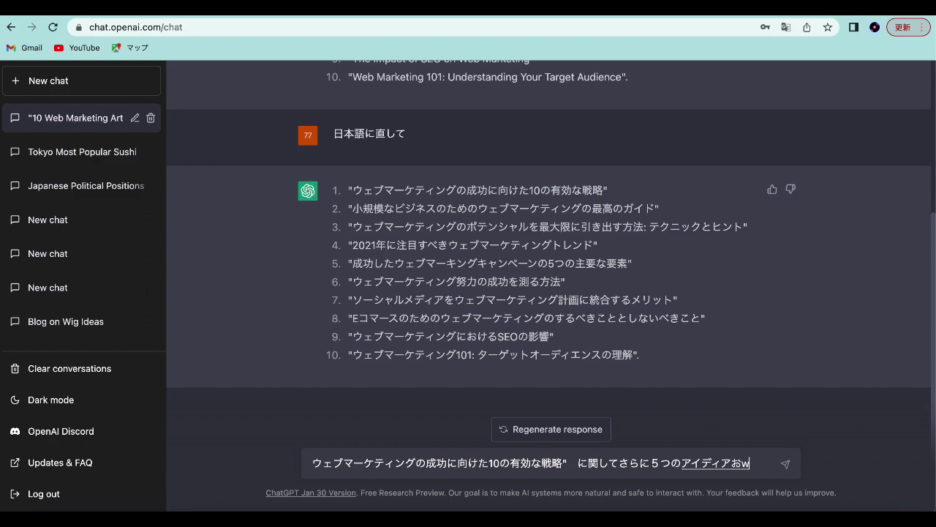
key(space)
text(をだして)
key(Return)
key(Return)
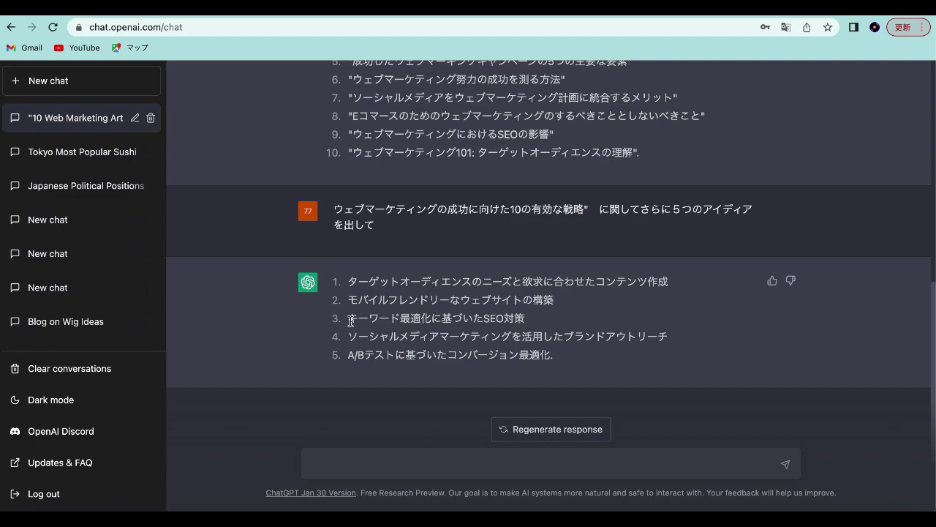
Copy the third idea into a new prompt and request its outline: "キーワード最適化に基づいたSEO対策についてのアウトラインを作って"
drag(349, 319, 526, 324)
key(super+c)
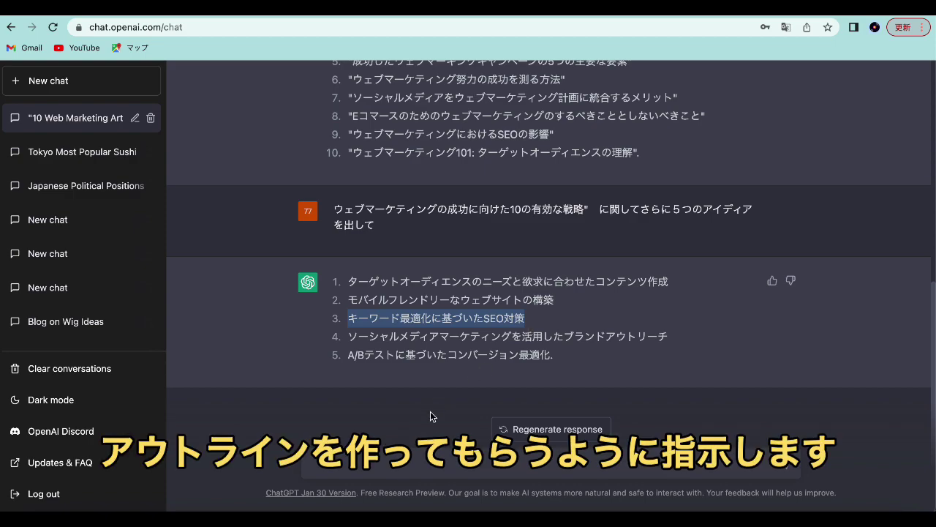
click(390, 466)
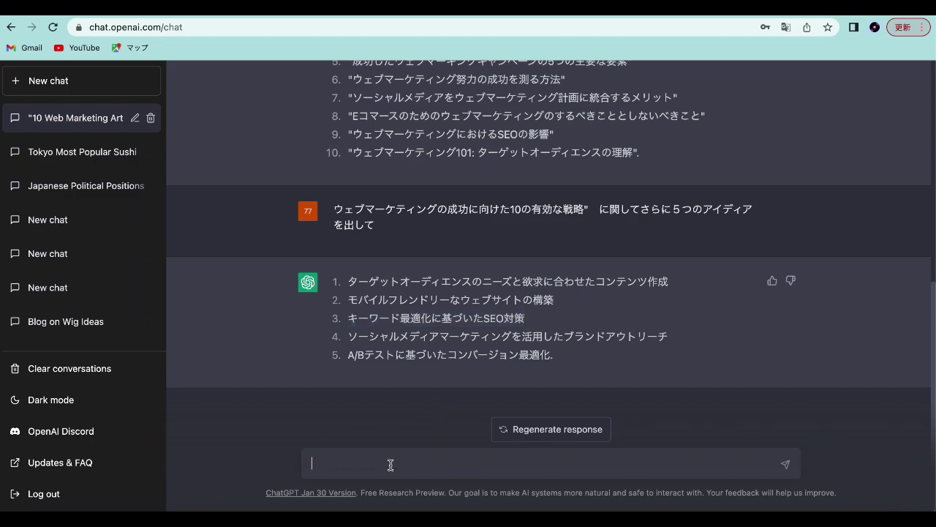
key(super+v)
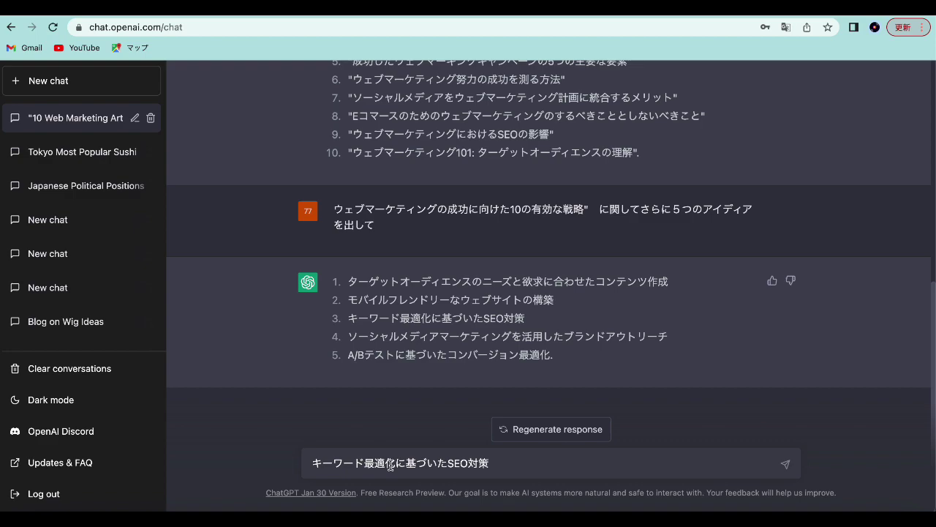
text(についてのあうトラインをつく)
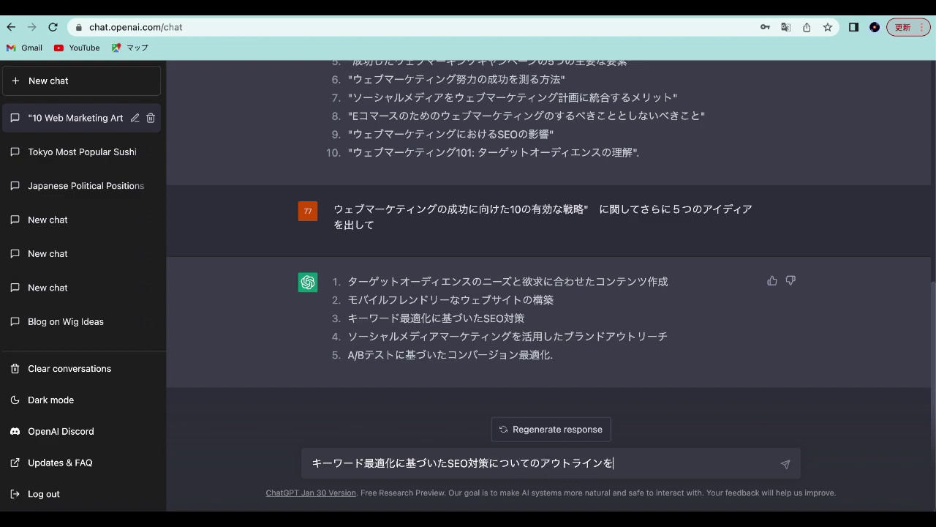
text(って)
key(space)
key(Return)
key(Return)
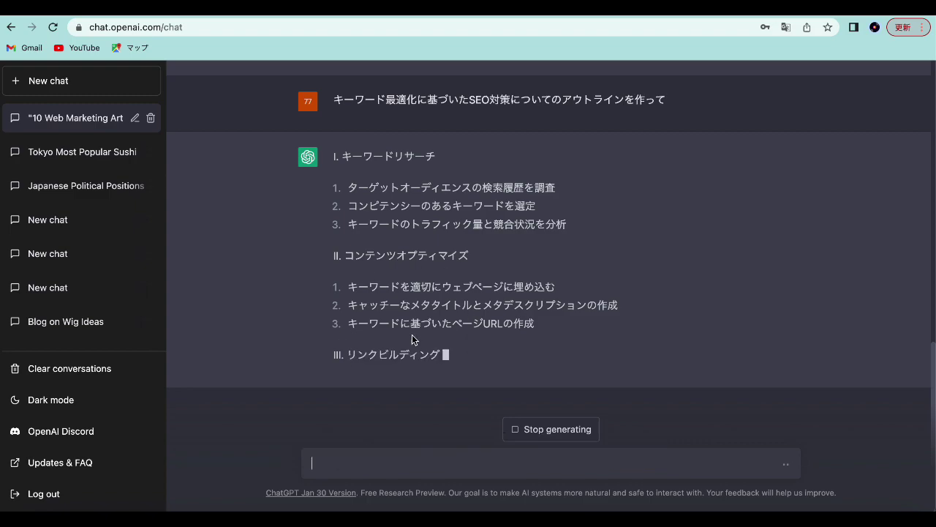
Review the outline and request a three-line blog lead with the prompt "このブログのリード文を３行で作って"
scroll(412, 334, up, 2)
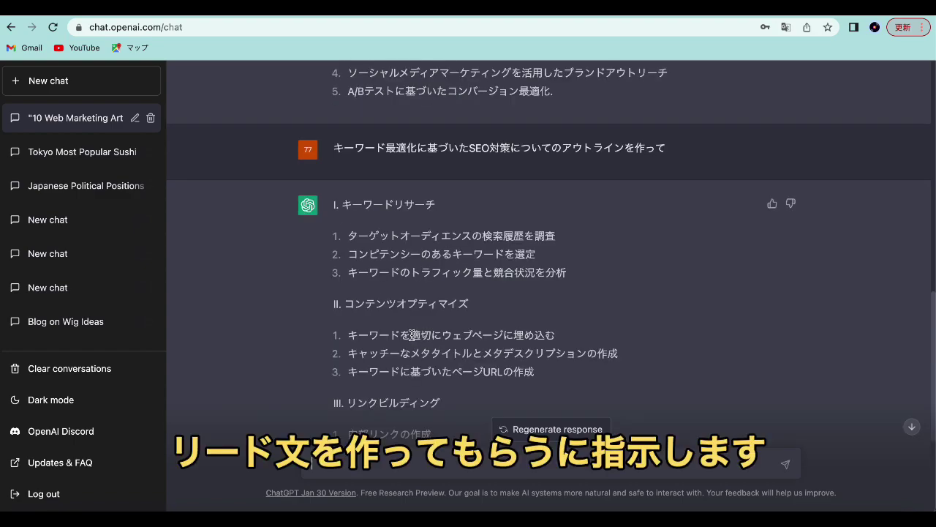
scroll(412, 335, down, 1)
scroll(412, 334, down, 4)
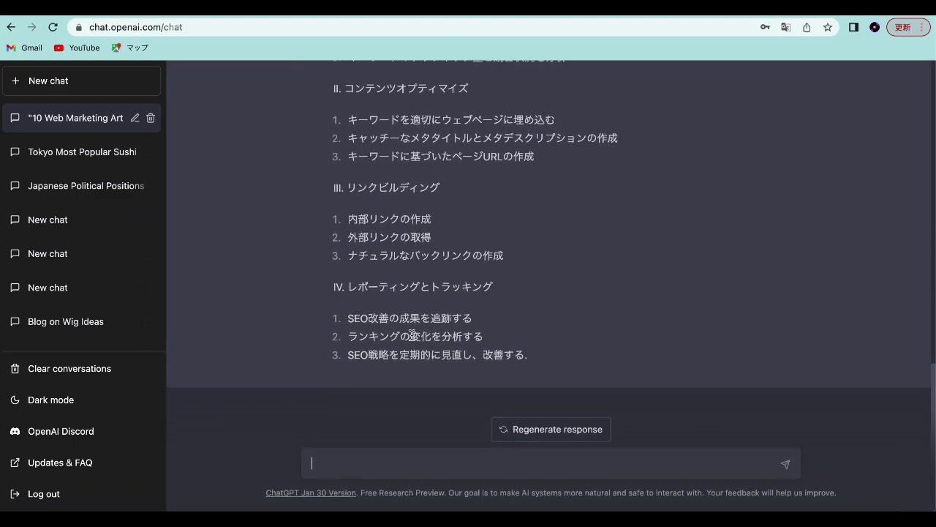
text(リード文を)
click(313, 463)
text(このブログの)
click(426, 463)
text(３行で作って)
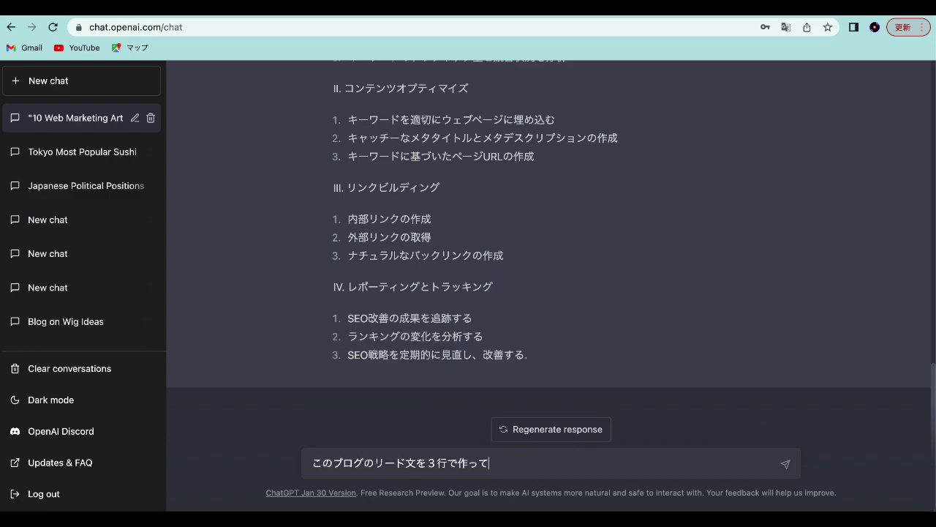
key(Return)
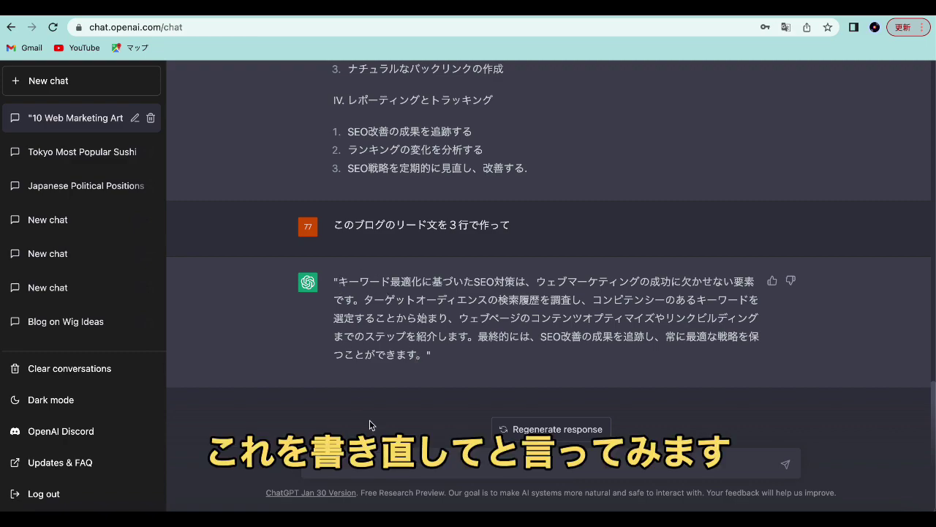
Ask for an easier-to-understand rewrite of the lead text with the prompt "わかりやすいように書き直して"
click(355, 462)
text(わかりやすいよう)
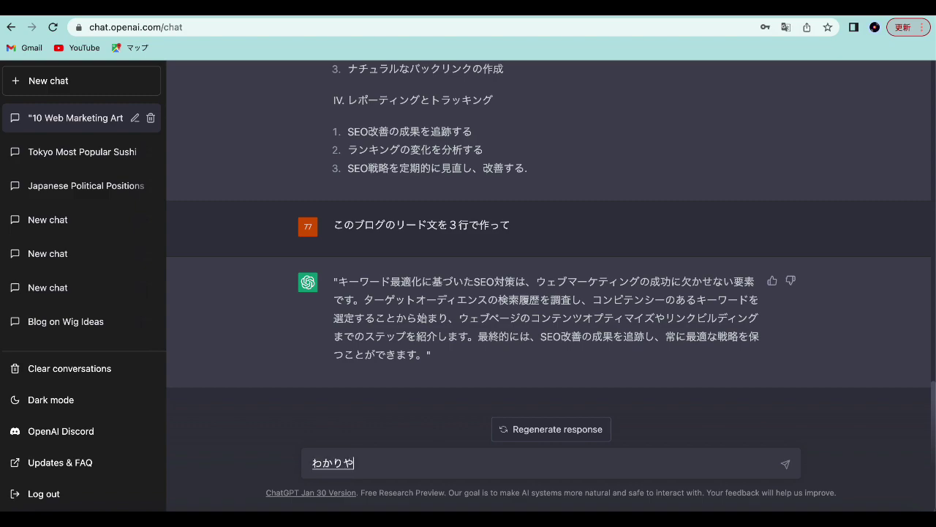
text(に書き直して)
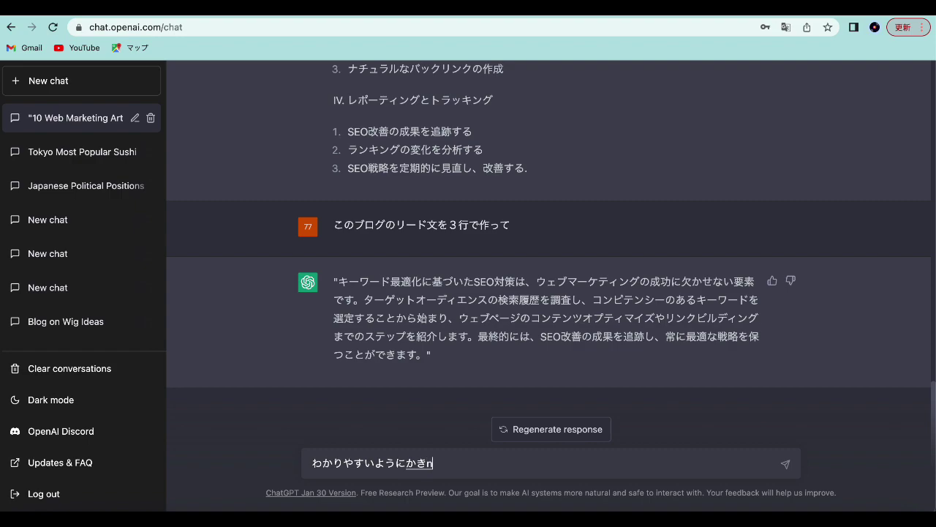
key(Return)
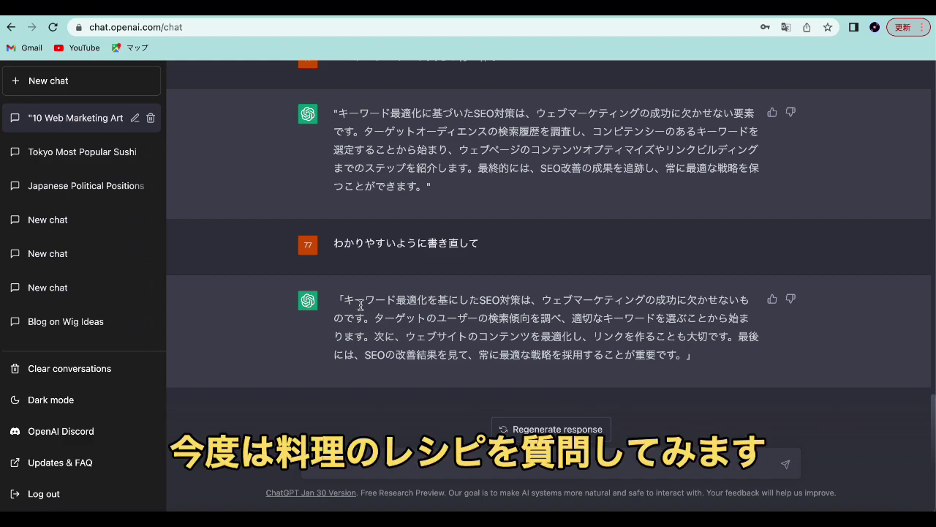
Send the recipe prompt "今日は肉料理を作りたい。日本人が好きな肉料理を10個あげて"
key(super+v)
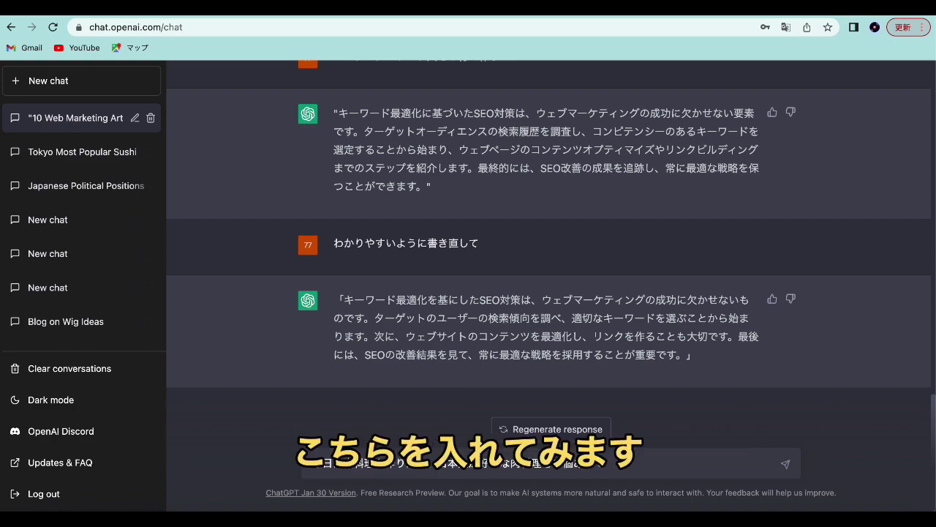
key(Return)
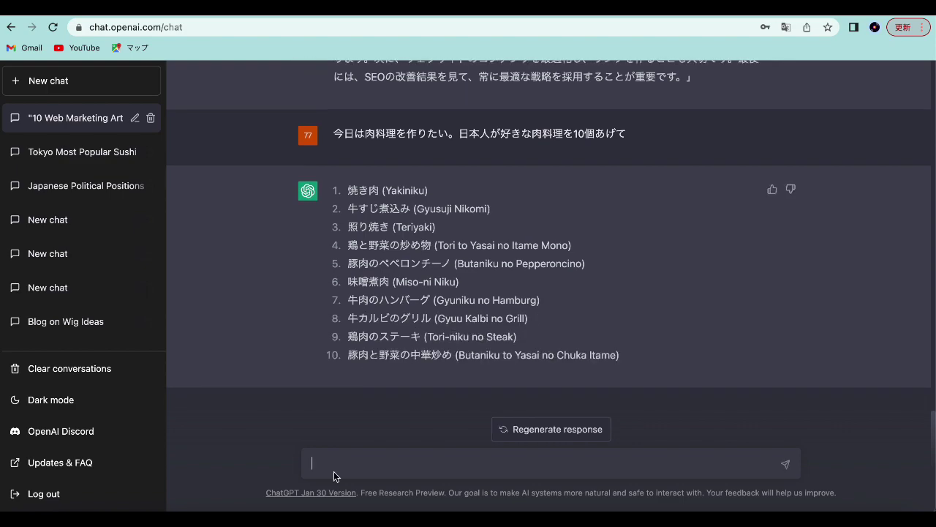
Request a shopping list for the second dish with the prompt "２についてのショッピングリストを出して"
text(2)
text(につ)
text(いて)
key(space)
text(のショッp)
text(inグリスト)
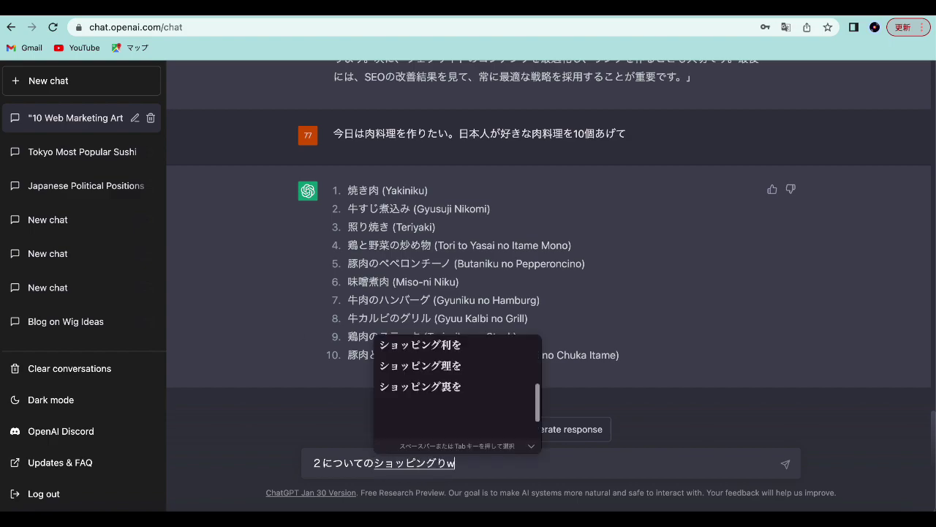
text(を)
key(Return)
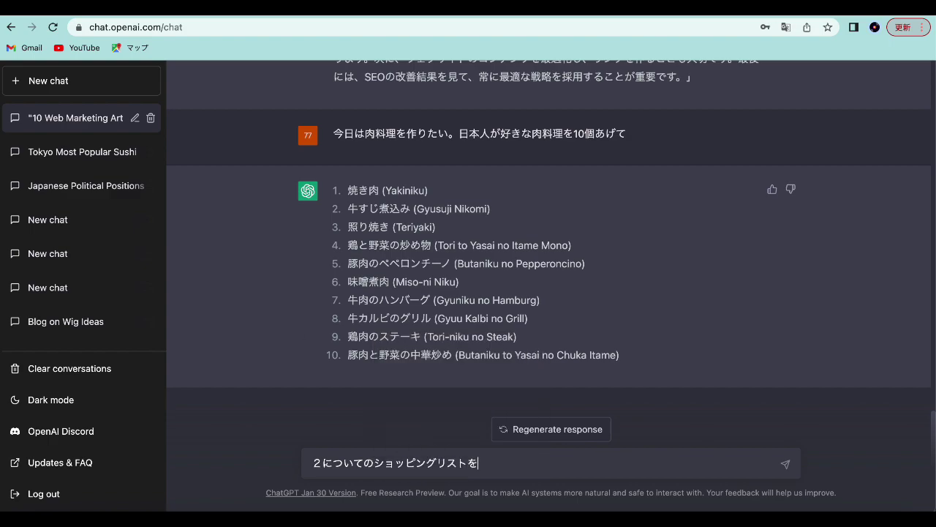
text(出して)
key(Return)
key(Return)
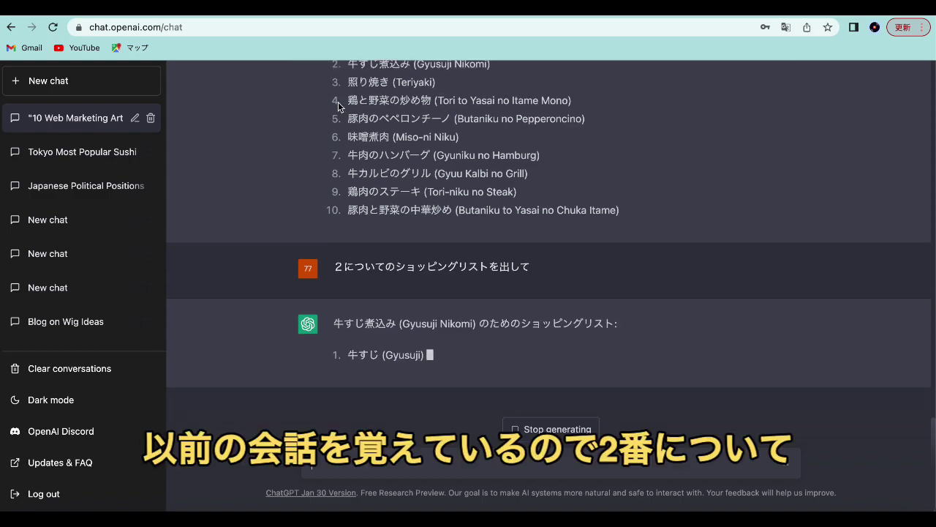
Check the shopping list against the dish list and ask for the cooking instructions with "作り方を教えて"
scroll(343, 104, up, 2)
scroll(332, 264, down, 3)
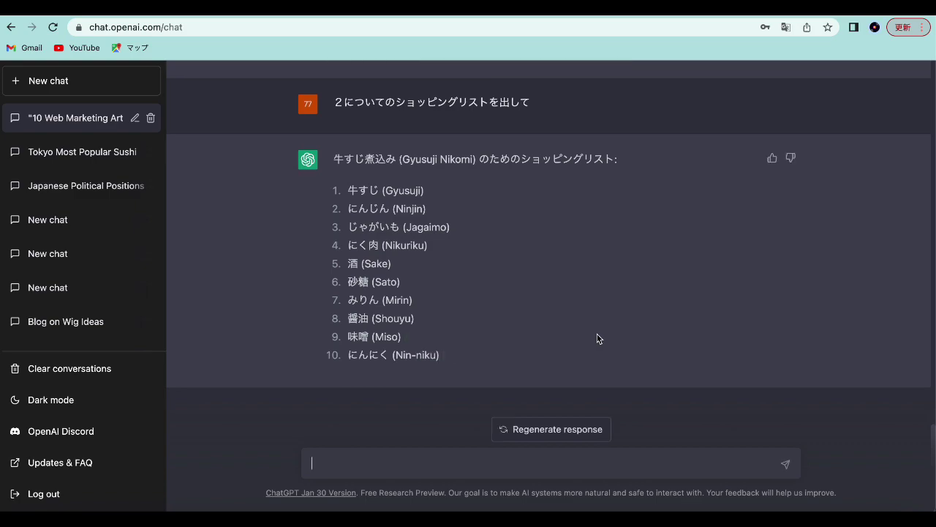
text(作り方をおs)
text(hie)
key(space)
text(て)
key(Return)
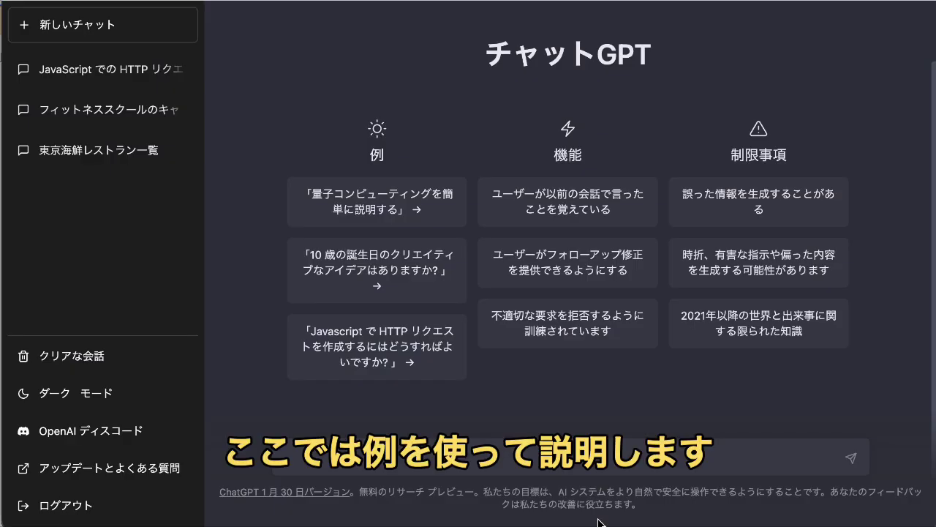
Send the built-in example prompt "How do I make an HTTP request in Javascript?" and review the generated code answer
click(380, 338)
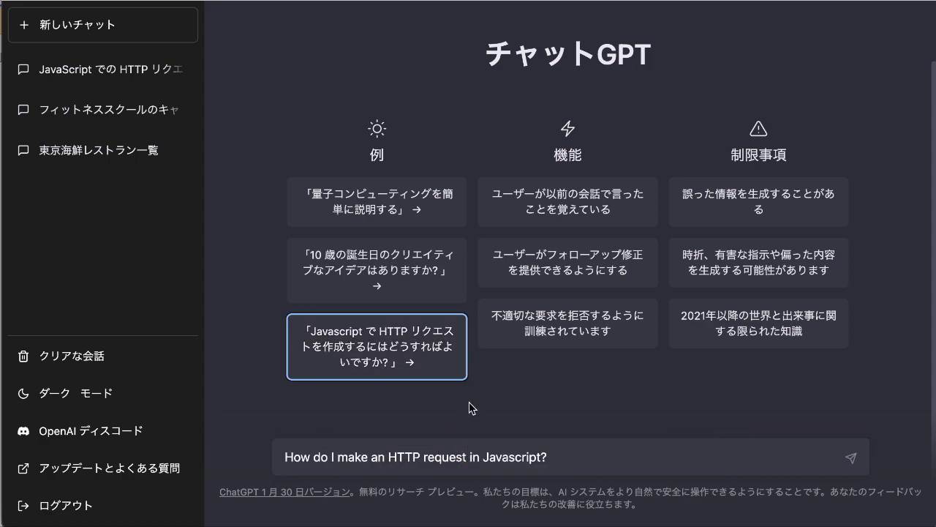
click(846, 462)
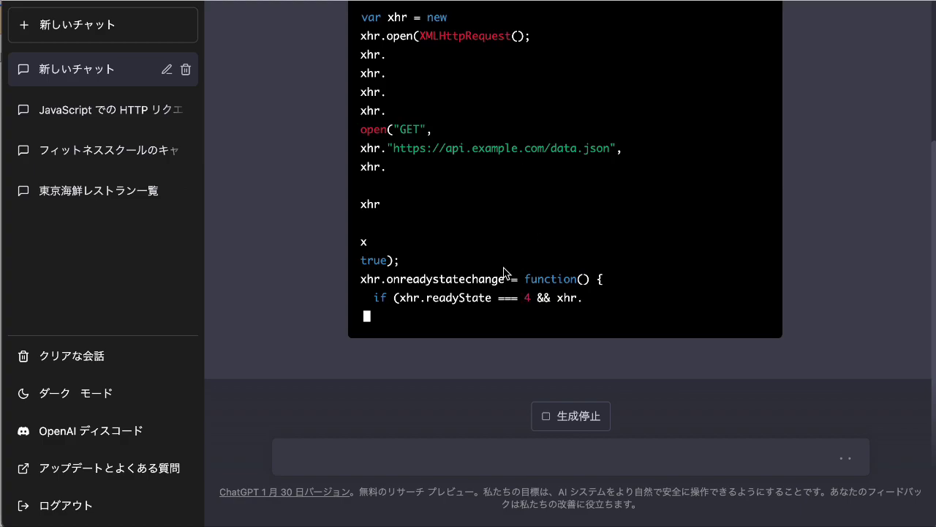
scroll(504, 273, up, 1)
scroll(504, 273, up, 3)
scroll(503, 273, down, 5)
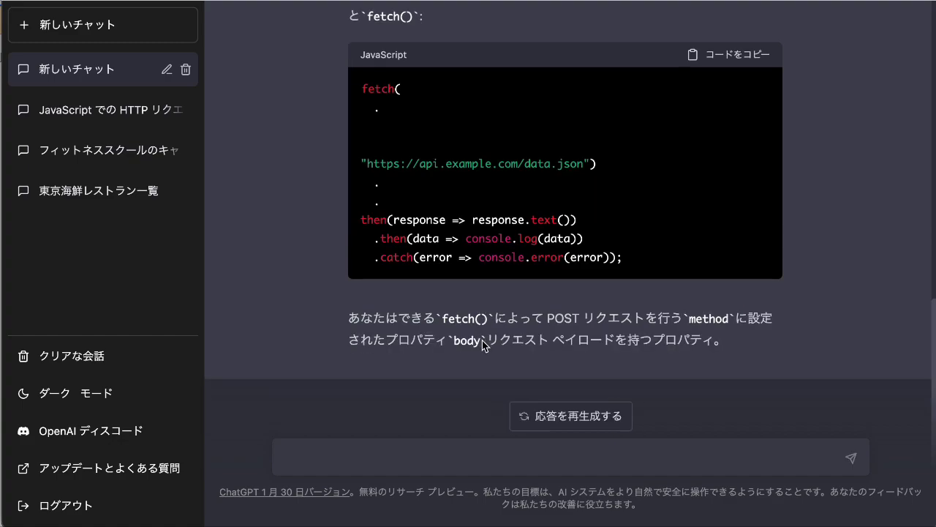
Send the prompt "位置情報を実装するコードを教えて", reload the page and review the geolocation code answer
click(354, 445)
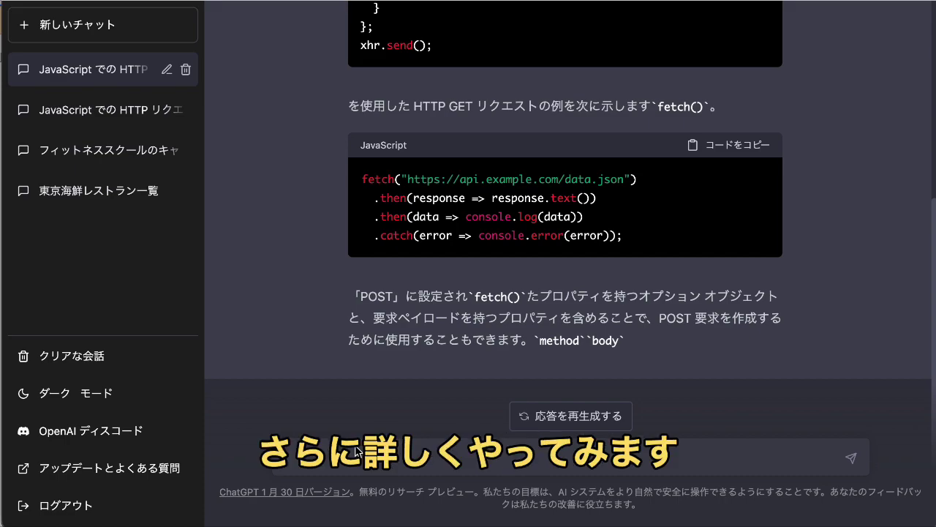
text(位置情報を実装するコードを教えて)
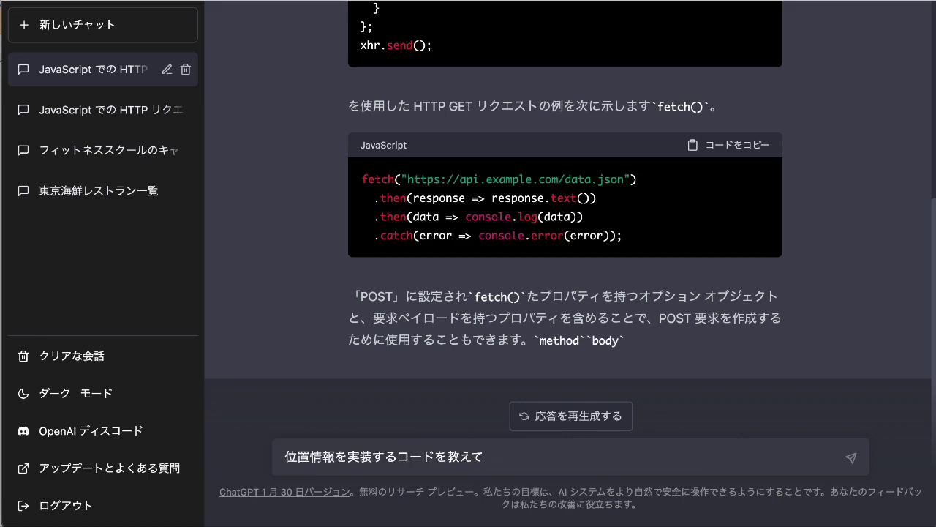
key(Return)
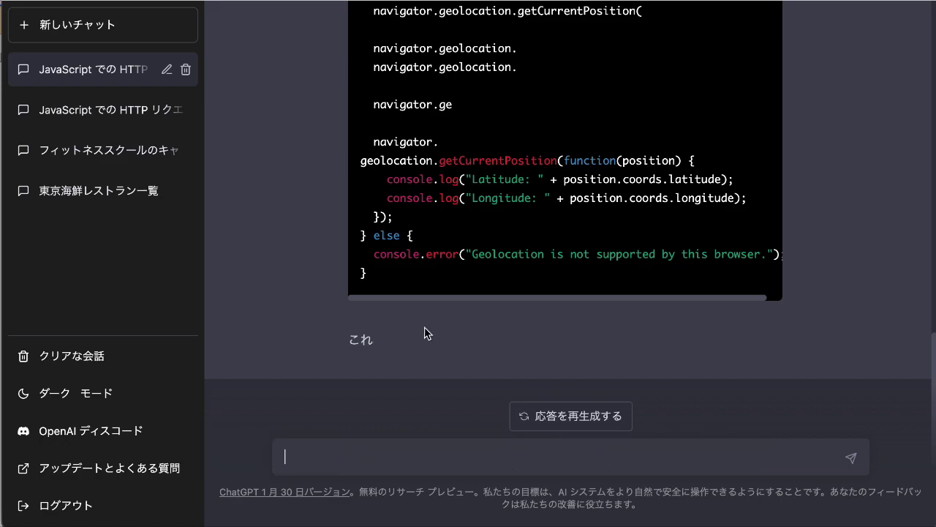
key(super+r)
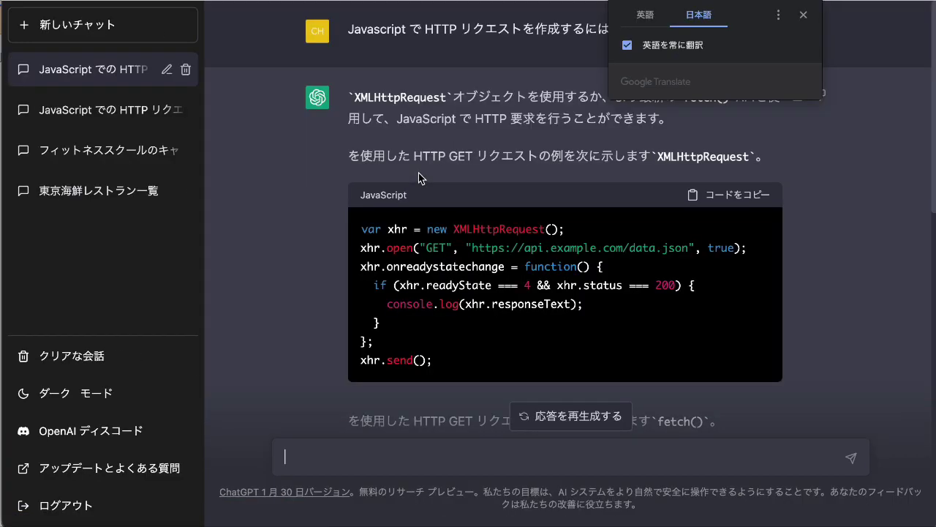
scroll(314, 268, down, 10)
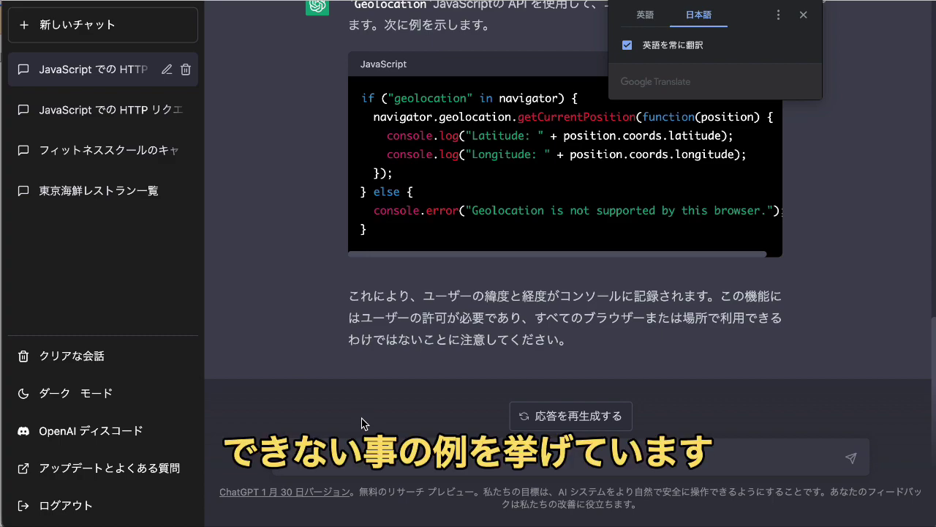
Send the prompt "ハッキング方法について教えてください" and highlight the opening of the reply
text(ハッキング法)
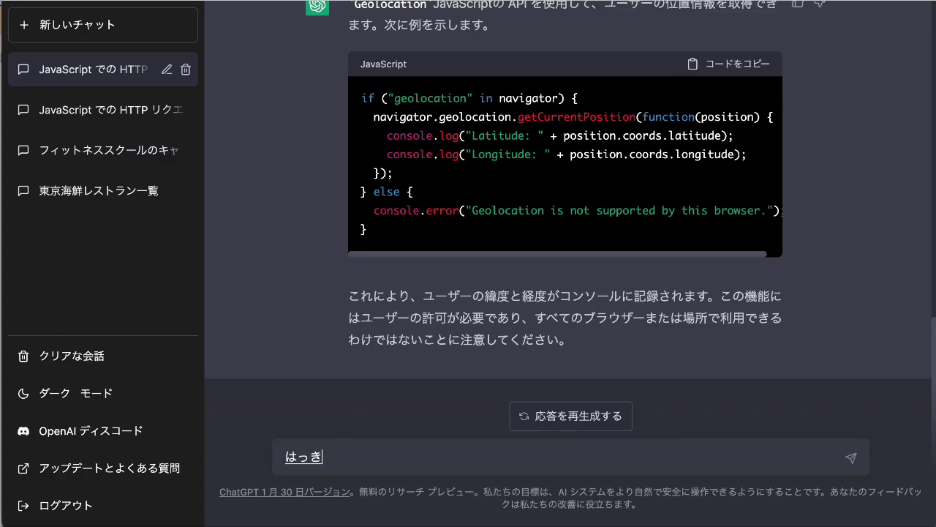
text(方法につい)
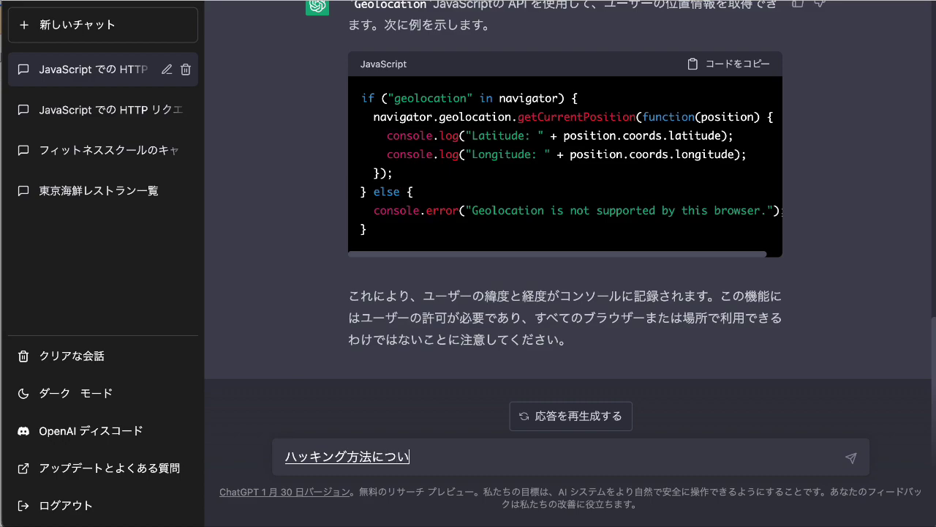
text(て教えてください)
key(Return)
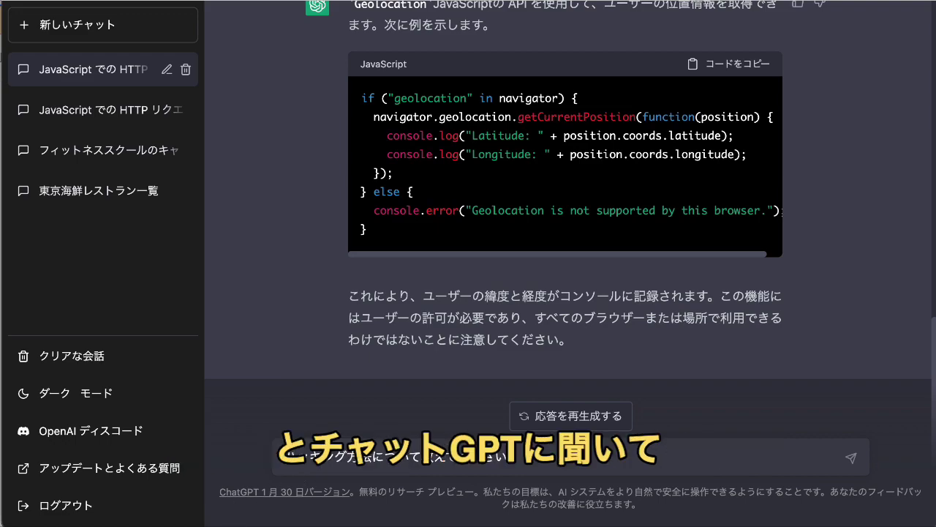
key(Return)
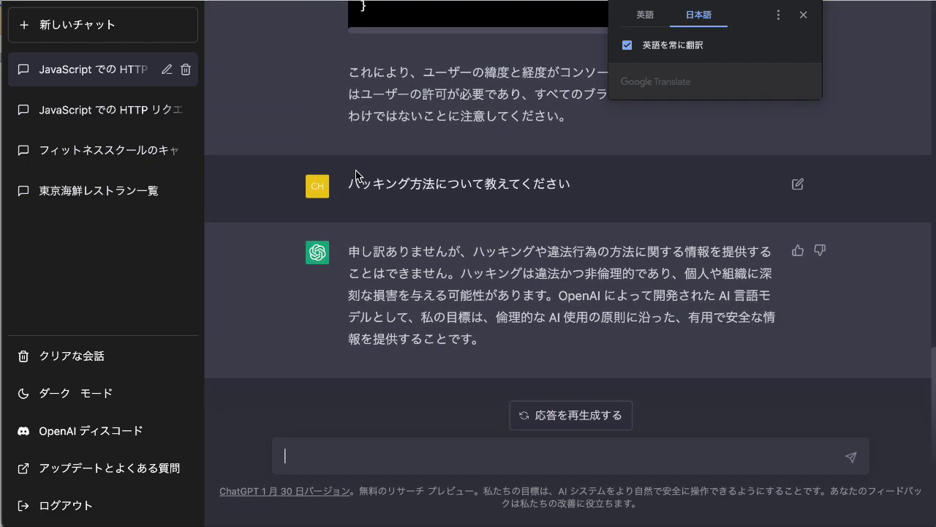
drag(344, 253, 527, 271)
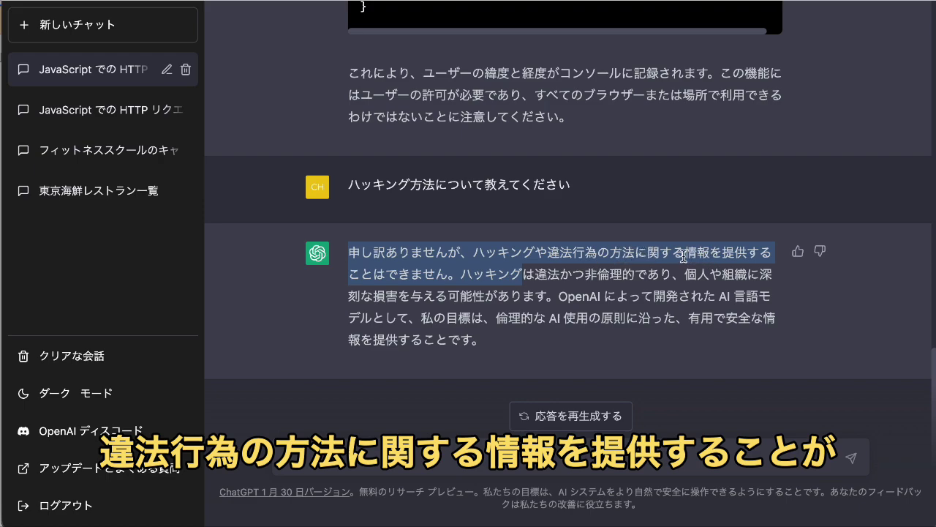
click(465, 273)
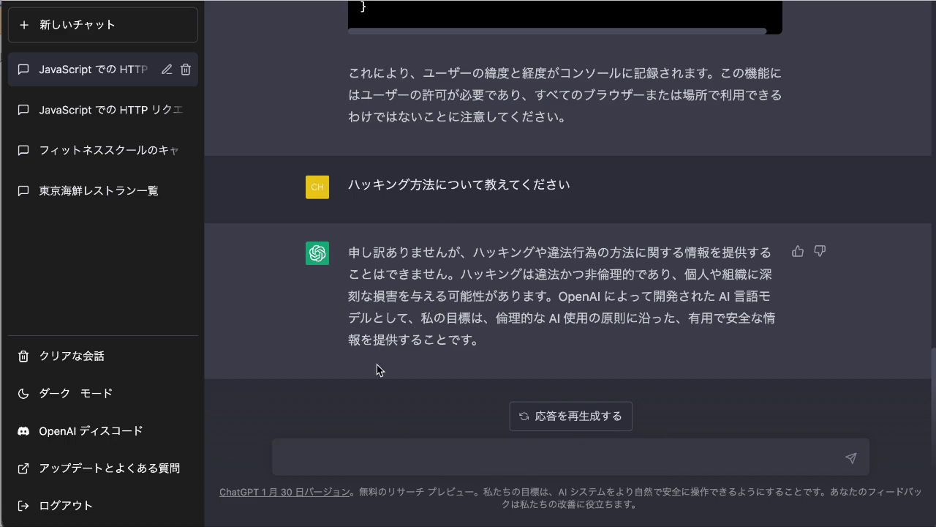
Request a children's story with the prompt "5歳の男の子が好きな物語を1,000字で書いて"
click(352, 453)
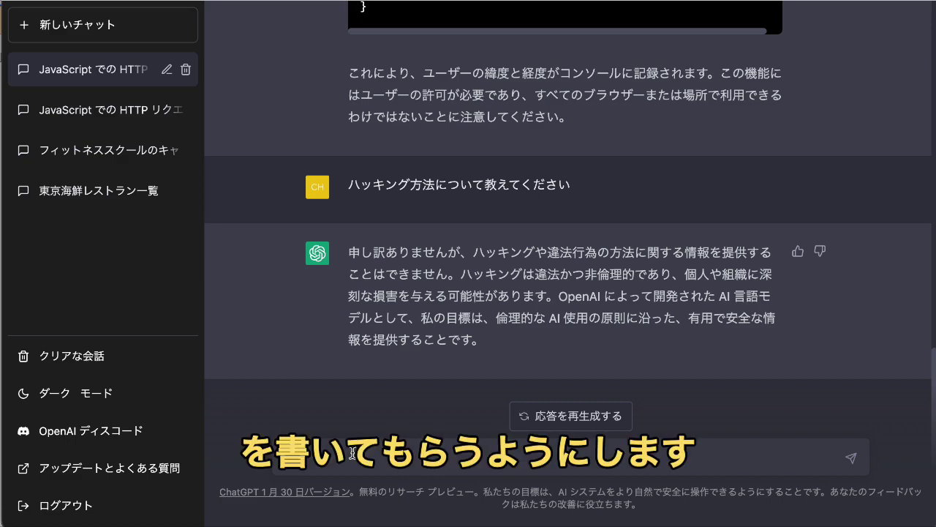
text(5歳の男の子がす)
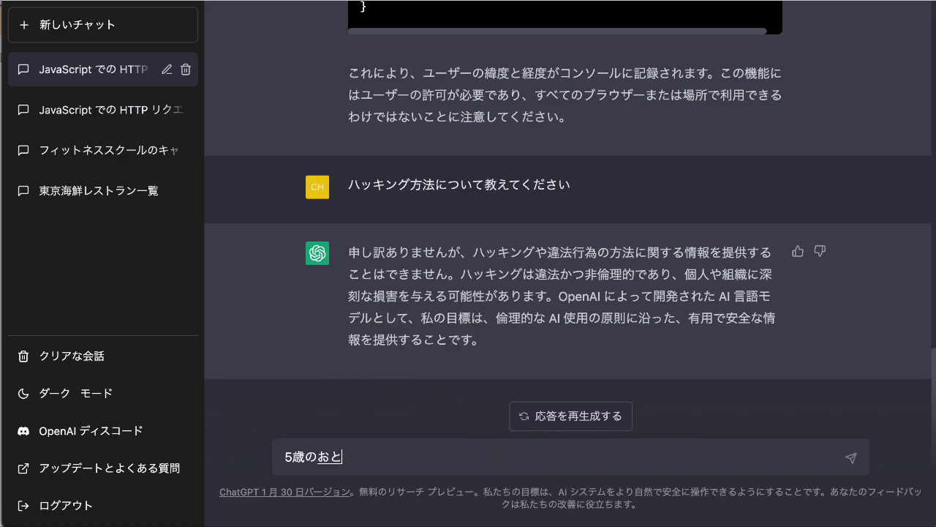
text(きな物語を1000)
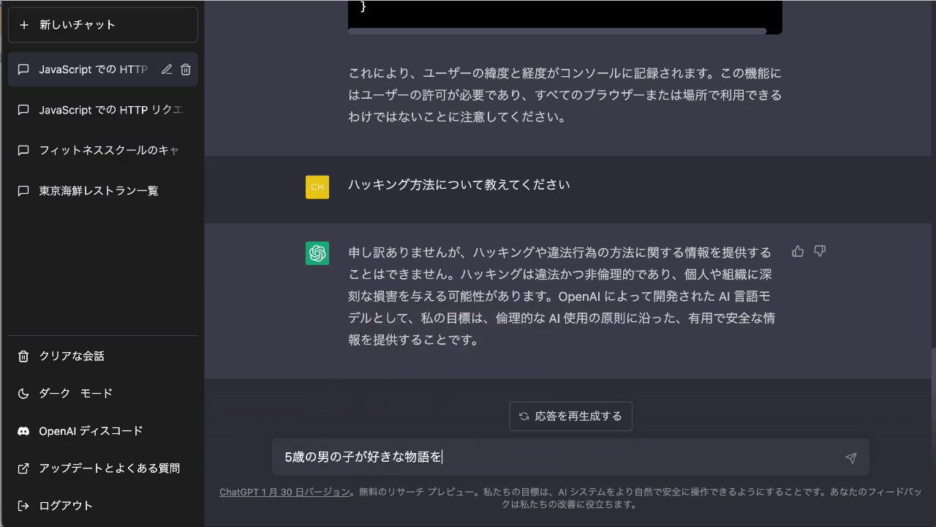
key(space)
key(Down)
text(字で書いて)
key(Return)
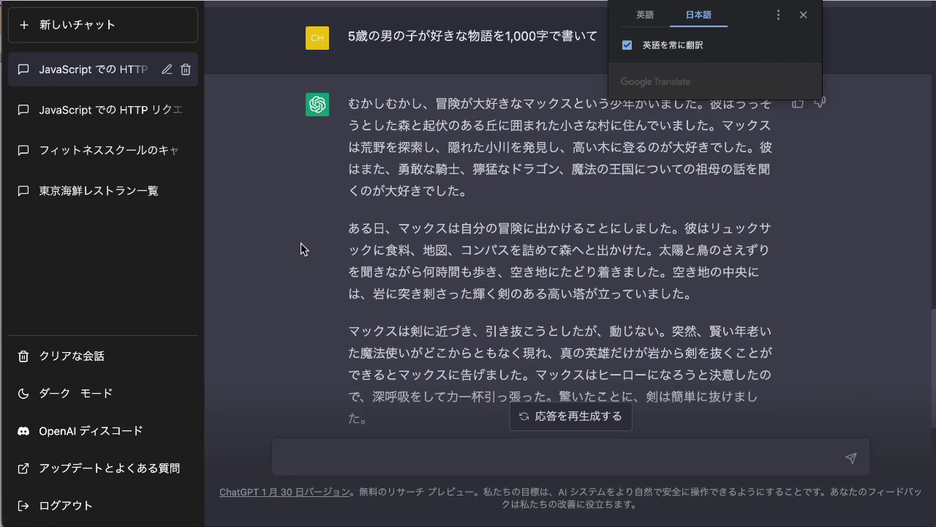
Read through the generated story from start to end and dismiss the translation popup
scroll(302, 246, down, 5)
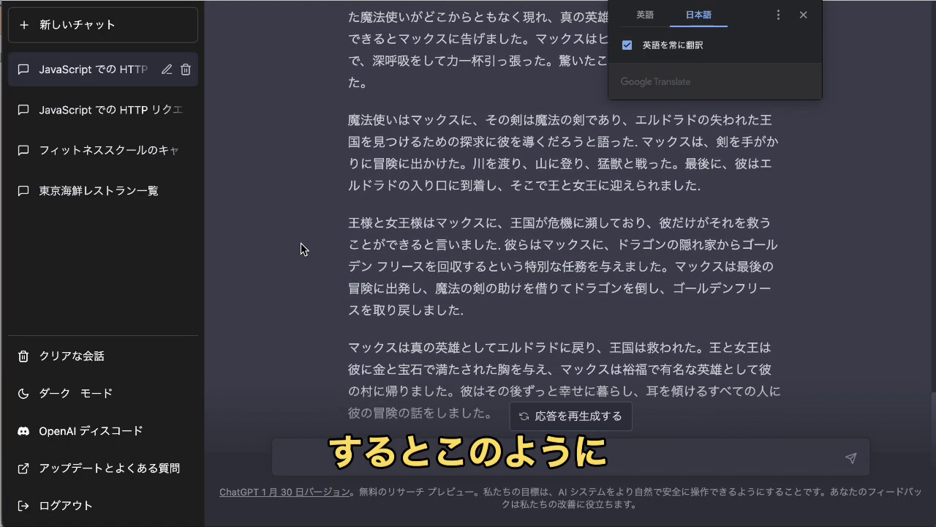
scroll(303, 248, up, 5)
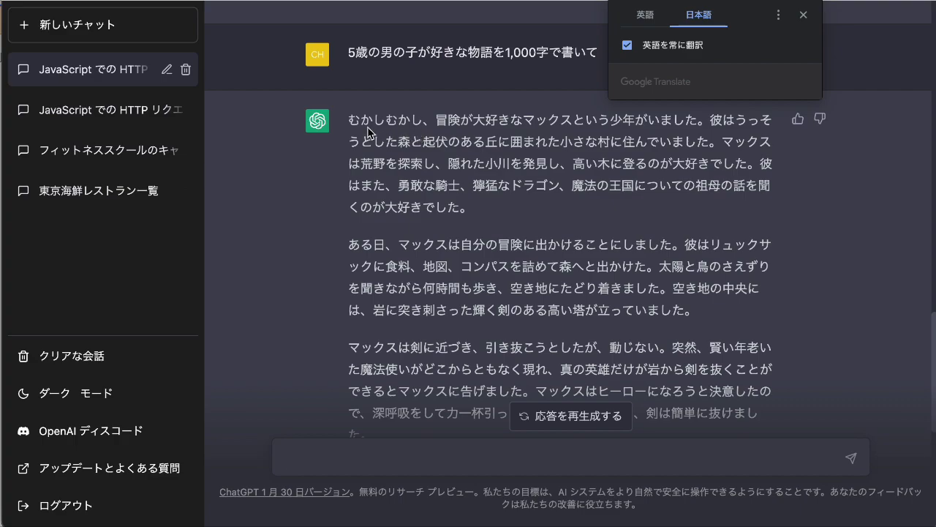
scroll(371, 131, down, 5)
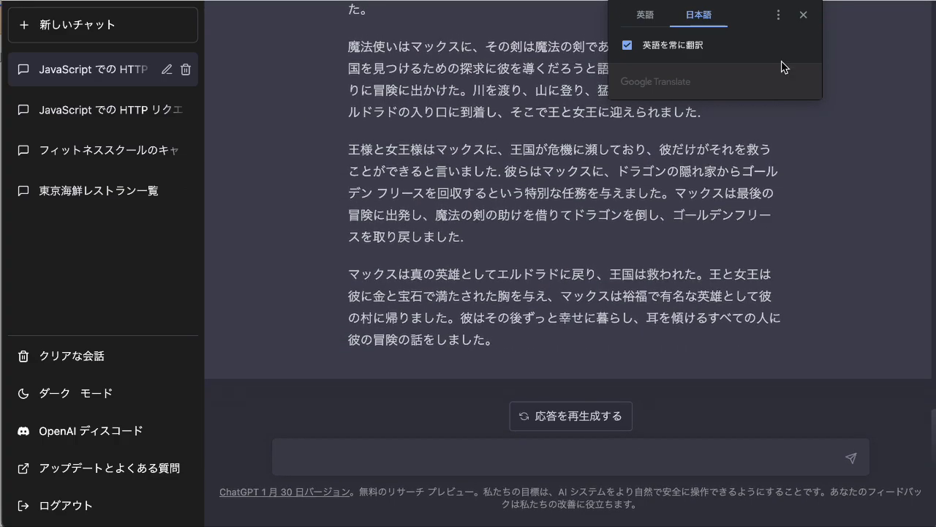
click(803, 15)
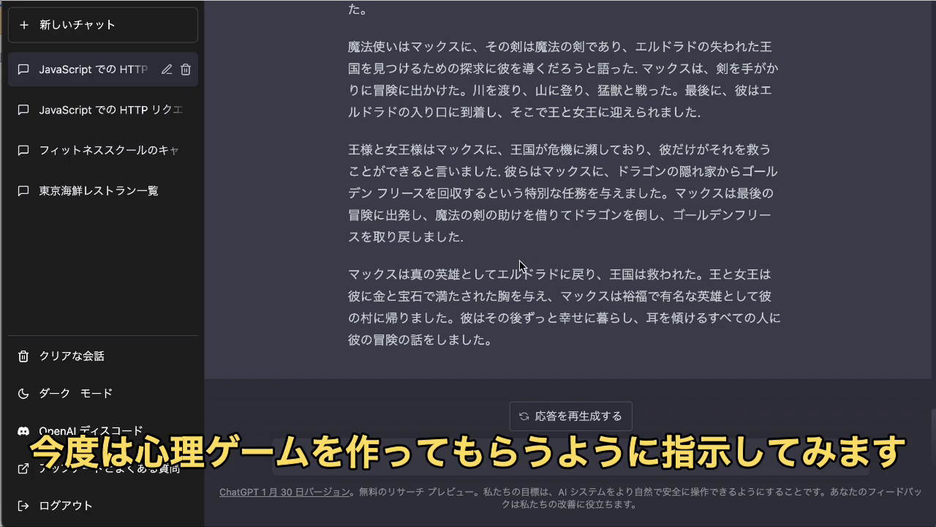
Request a love psychology game with the prompt "恋愛に関しての心理ゲームを作ってほしい。４択で作ってください。私が一つ選択するのでその解答もしてください。" and go to the reply
text(恋愛に関しての心理ゲームを作っても)
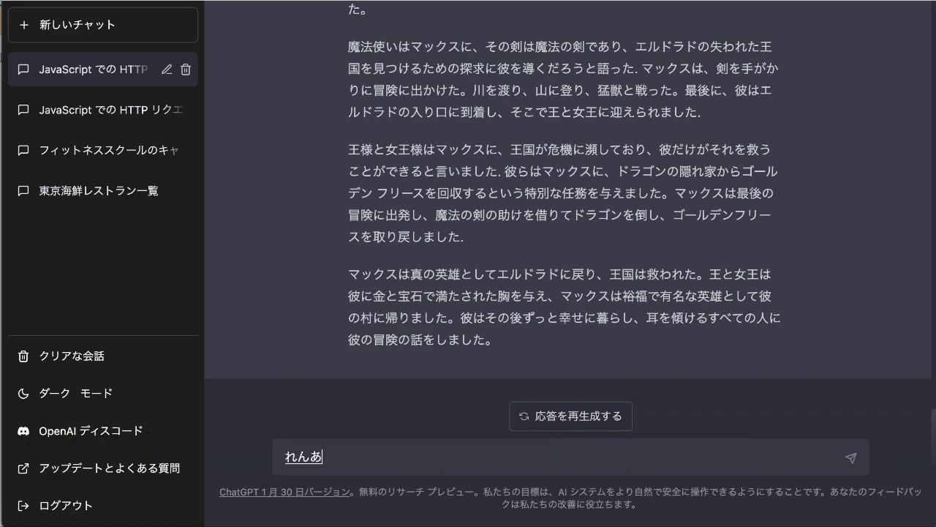
key(BackSpace)
text(ほしい。４択で)
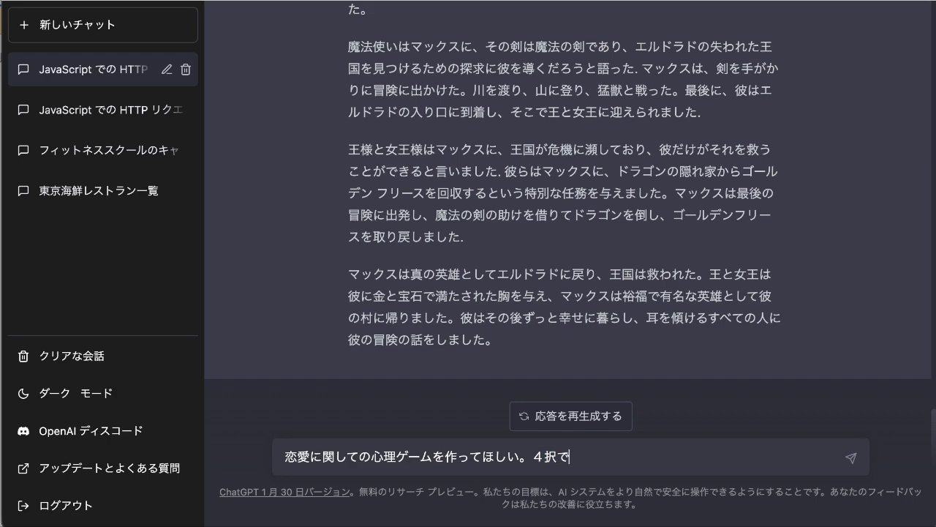
text(作ってください。私が一つ選択するのでその解答もしてください。)
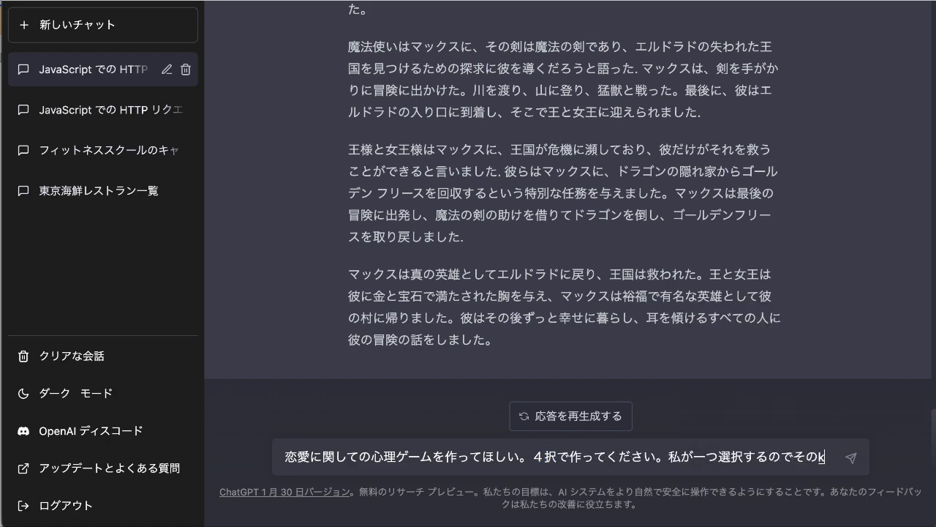
key(Return)
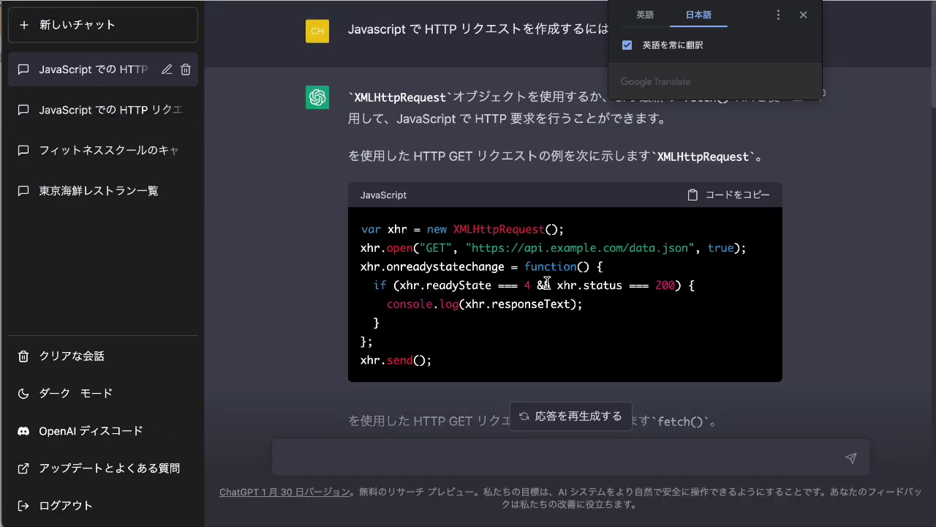
scroll(548, 281, down, 20)
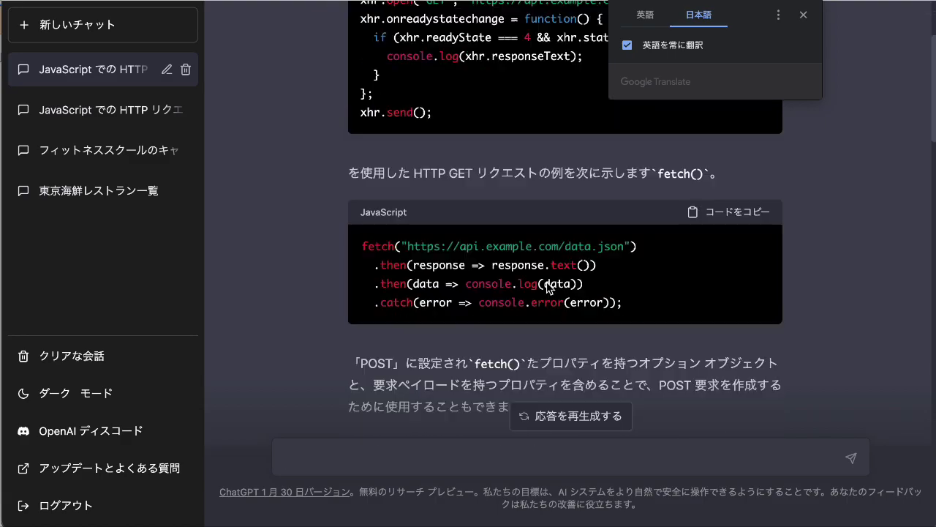
Answer the game's first question with the copied option "A. 遠くから笑顔で手を振る", reload the page and go to the reply
drag(365, 296, 517, 297)
key(super+c)
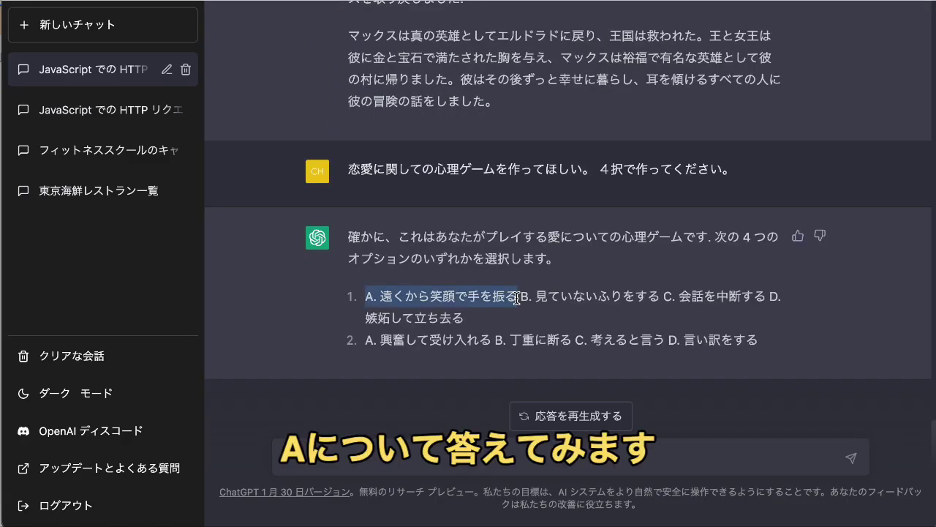
click(380, 458)
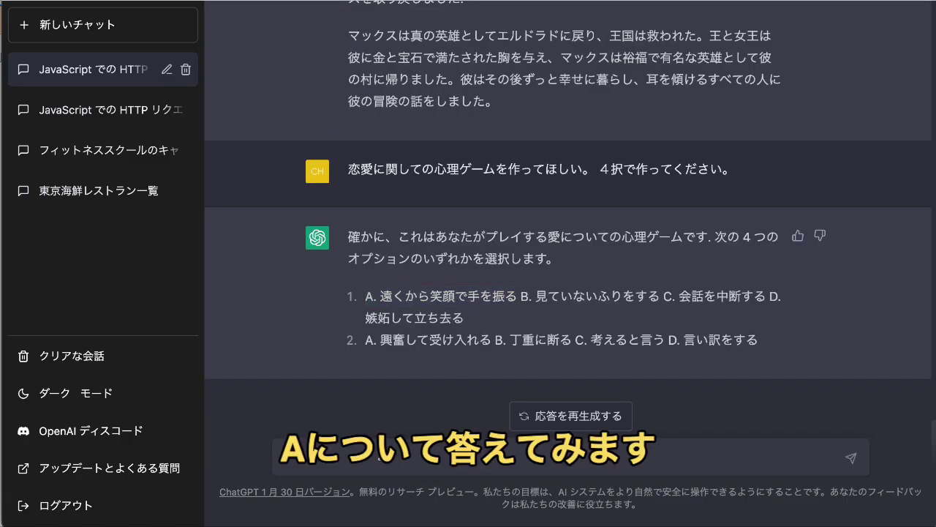
key(super+v)
key(super+r)
scroll(420, 322, down, 3)
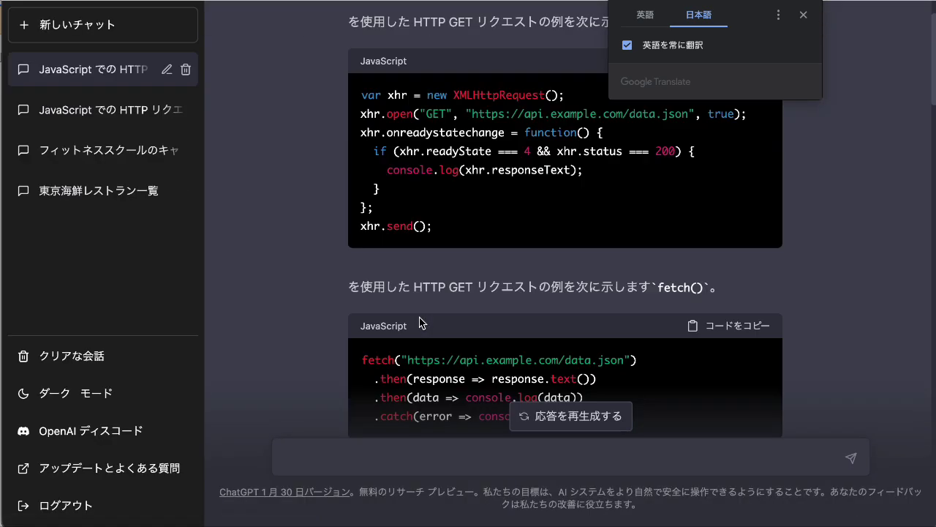
scroll(422, 323, down, 15)
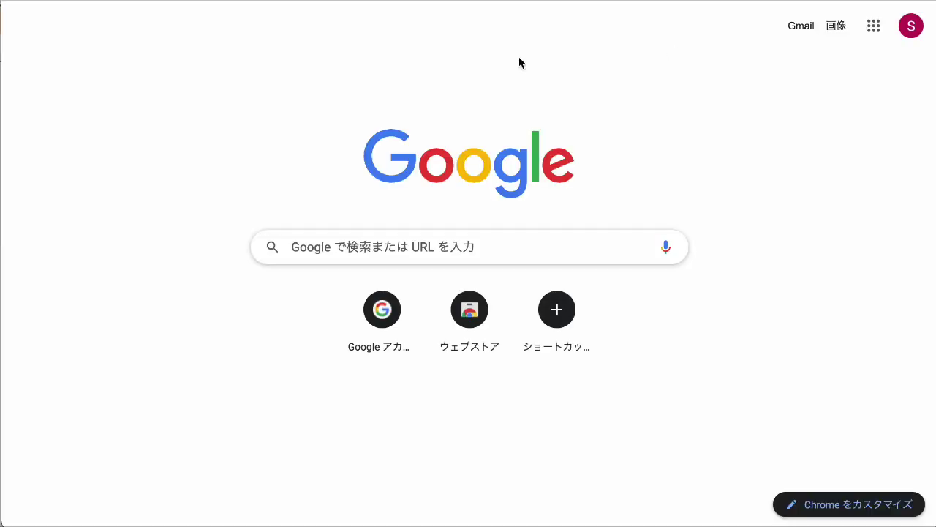
Search Google for "日本国憲法第9条" and open the e-Gov text of the constitution at Article 7 (第七条)
text(日本国憲法第9条)
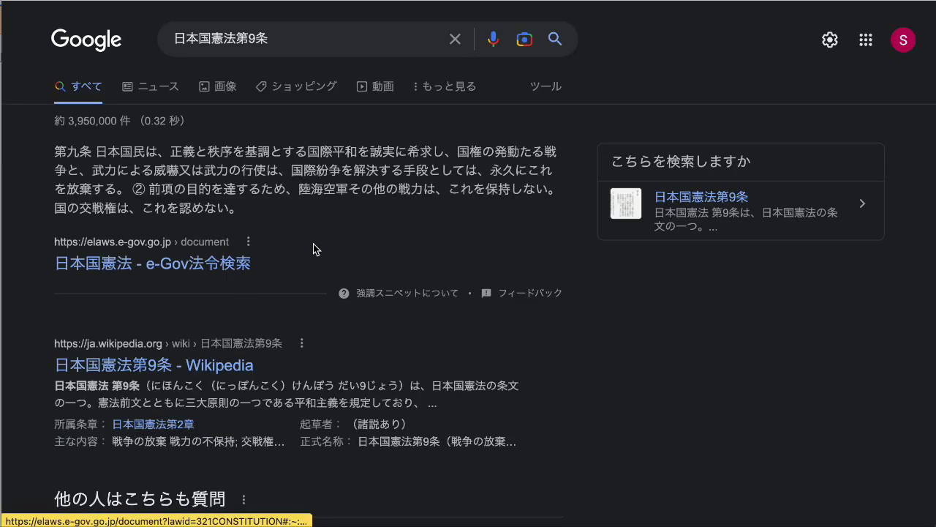
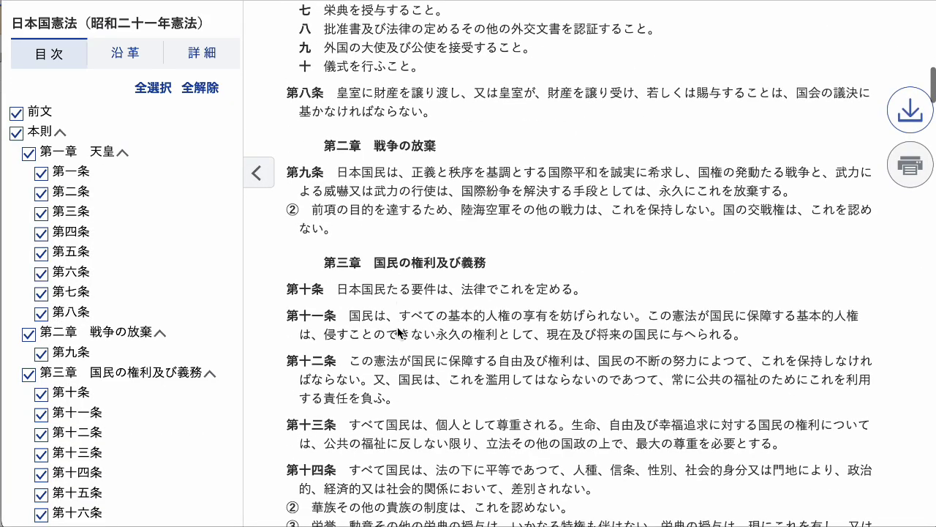
scroll(399, 332, up, 7)
scroll(354, 320, down, 1)
scroll(351, 319, down, 1)
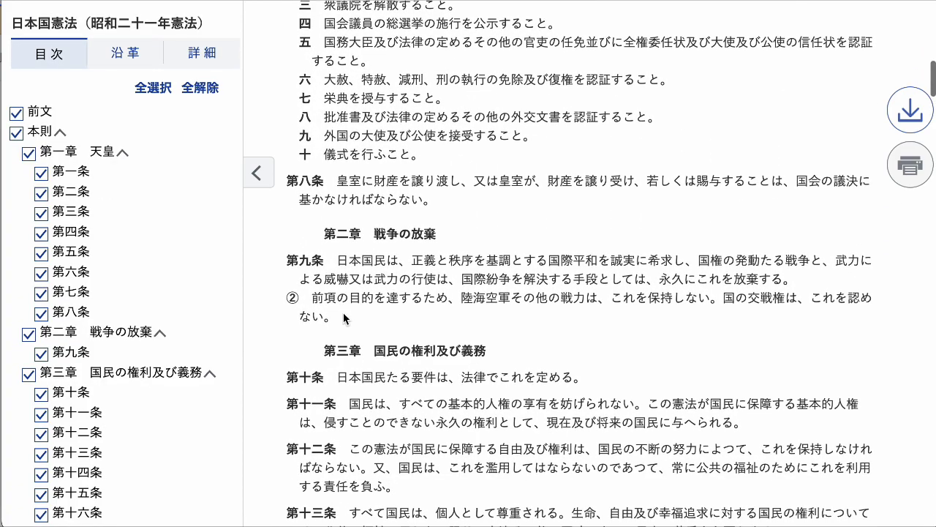
scroll(343, 313, up, 4)
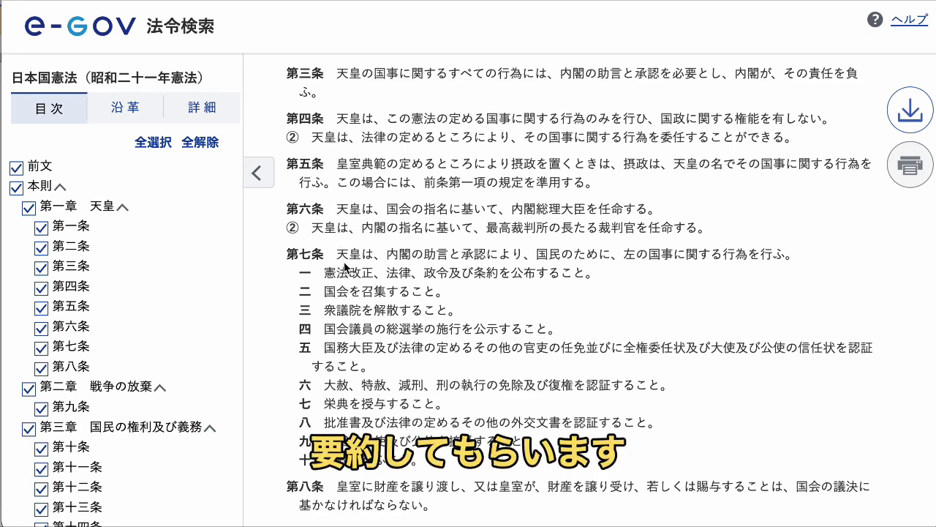
Copy the full text of Article 7 with its ten items and paste it into the ChatGPT fitness school chat's message
drag(336, 253, 481, 474)
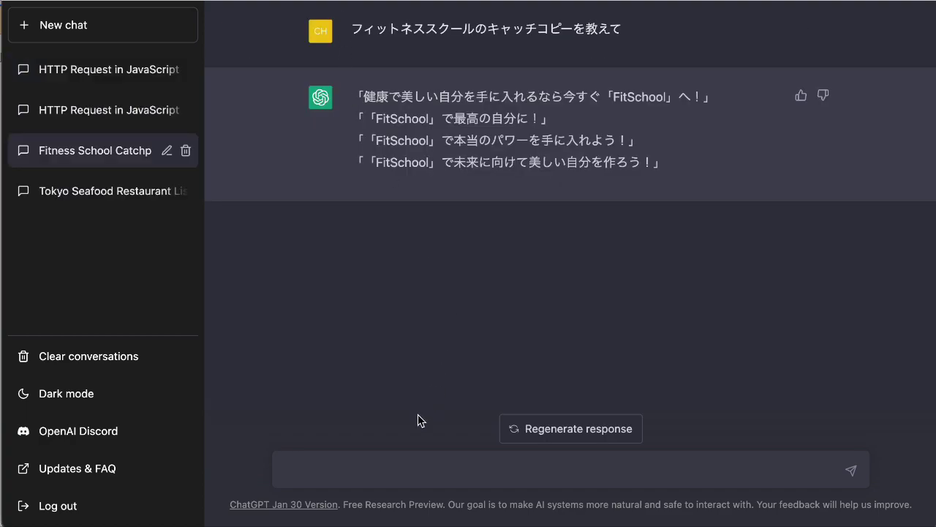
click(388, 467)
key(ctrl+v)
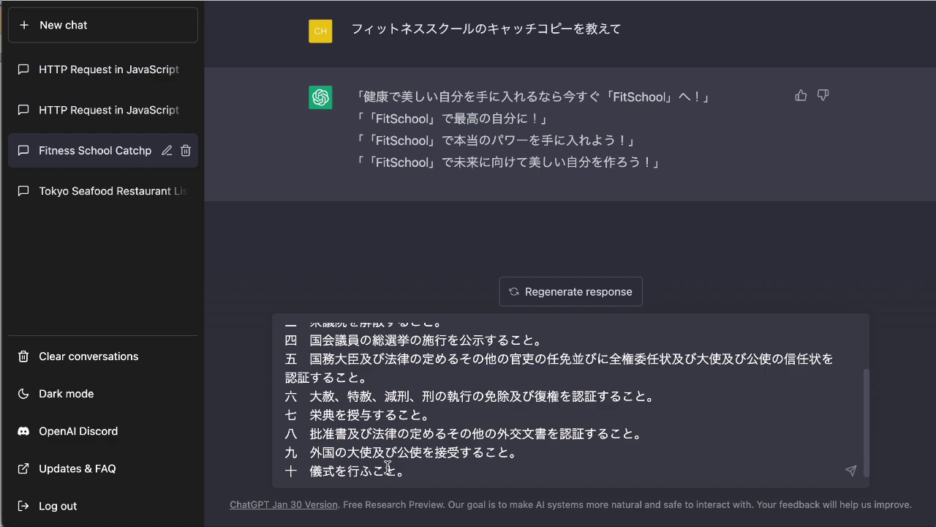
Insert the instruction "以下の文を要約して" before the pasted article text and send the message
scroll(322, 335, up, 2)
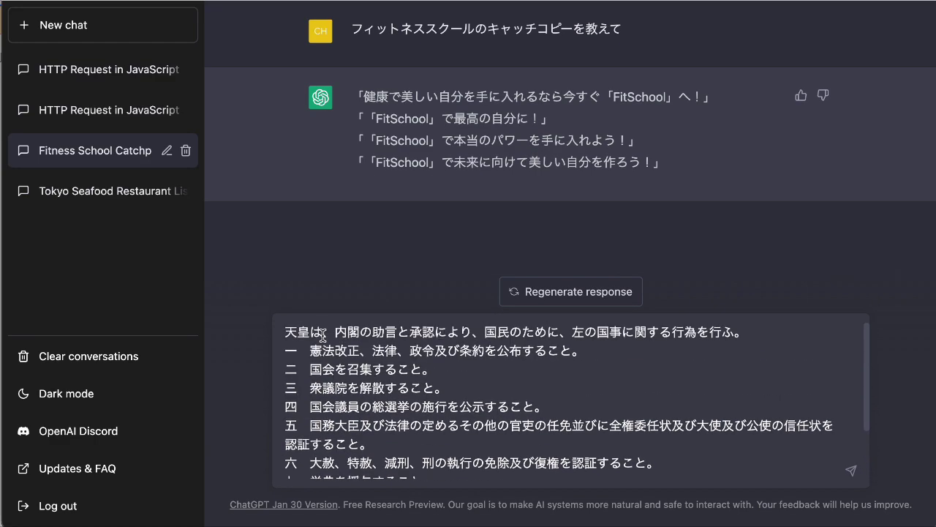
click(286, 332)
text(以下のぶんを)
key(space)
text(ようや)
text(くして)
key(space)
key(Return)
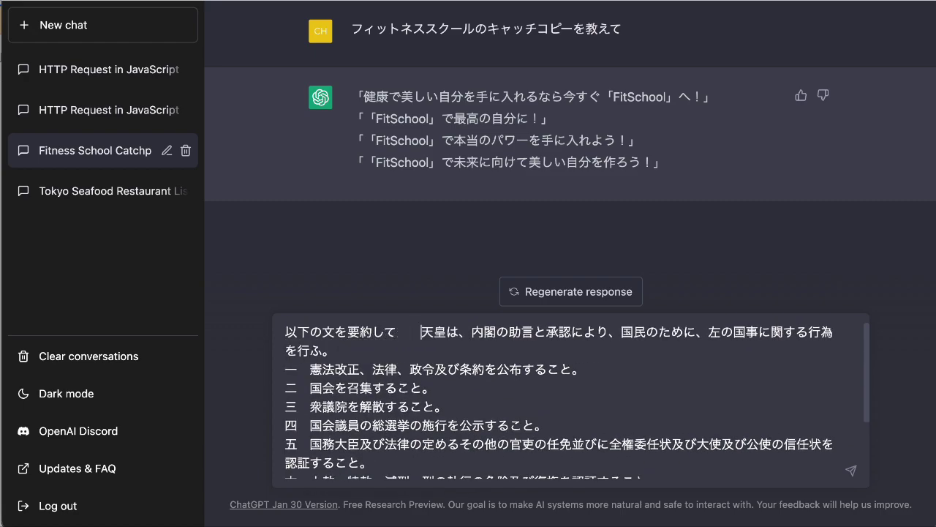
key(Return)
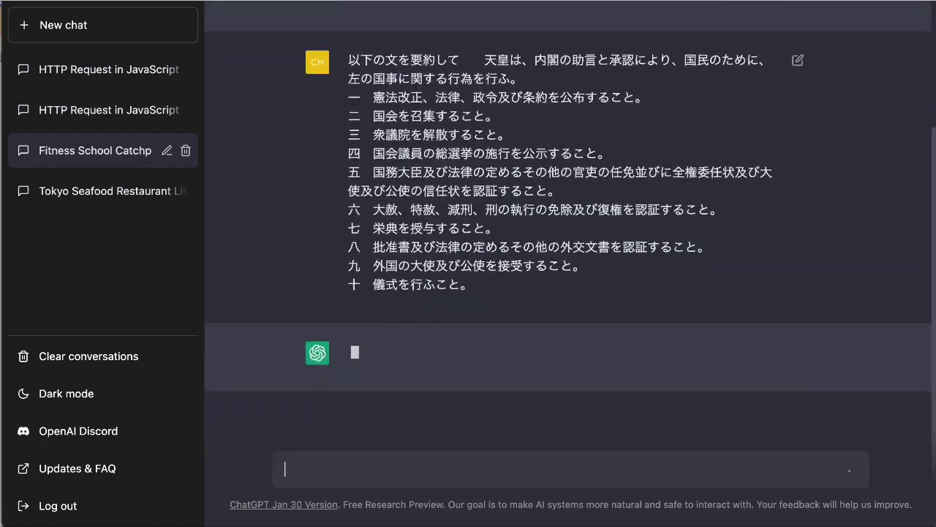